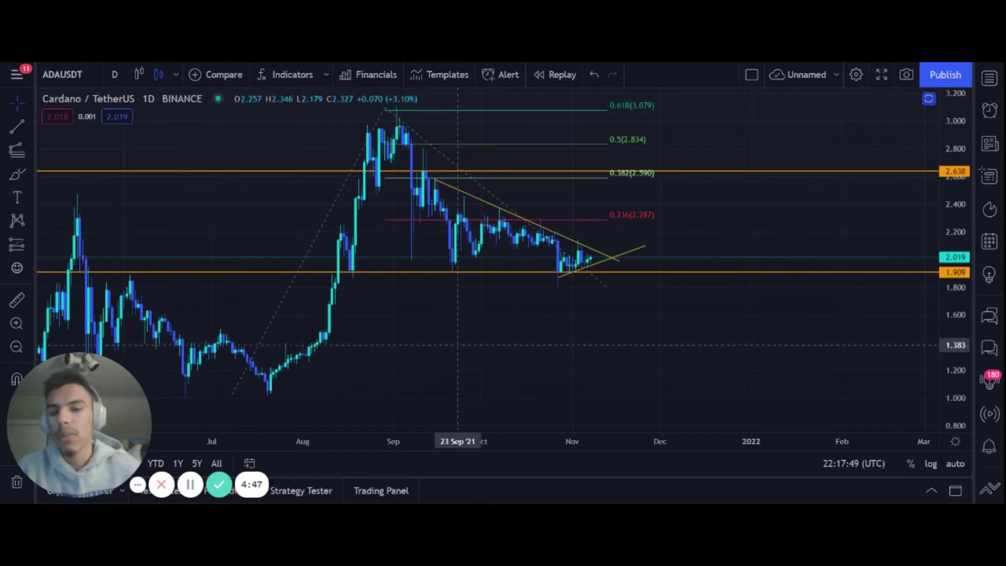
Drag the ADAUSDT daily chart right to leave empty space after the latest candles
{"action": "left_click_drag", "start_coordinate": [464, 341], "coordinate": [486, 344]}
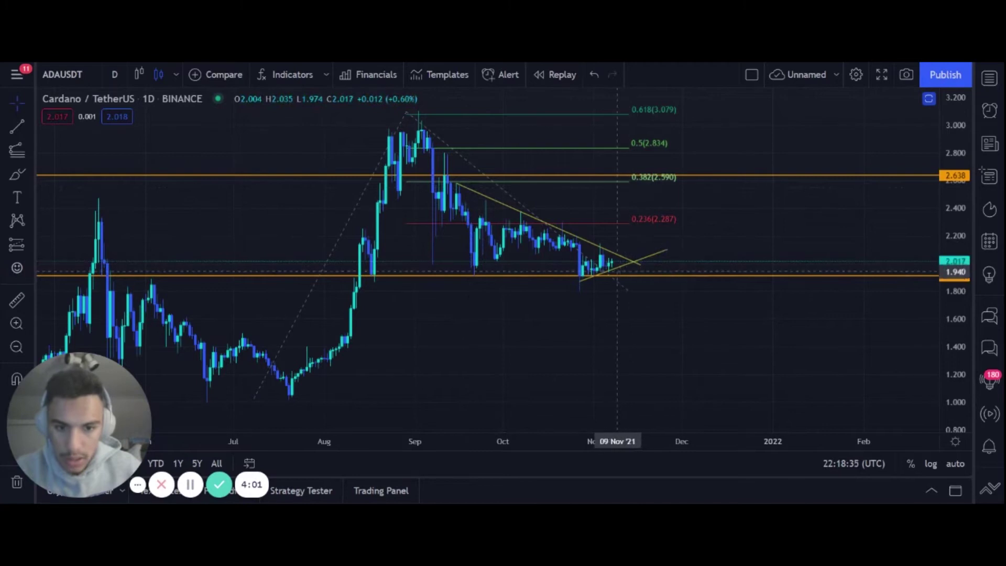
Start an alert on the falling trend line and set it to trigger Once Per Bar
{"action": "left_click", "coordinate": [647, 264]}
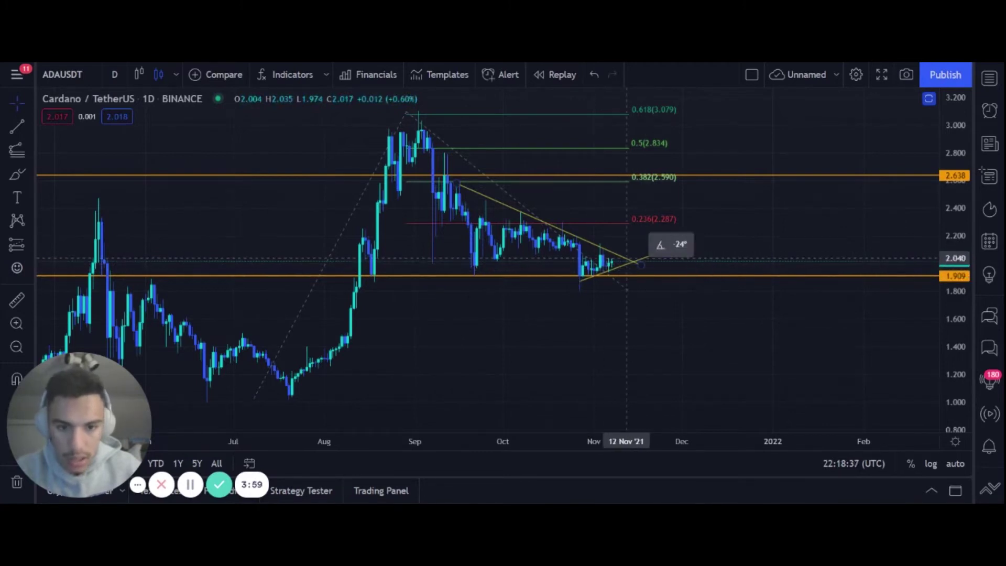
{"action": "left_click", "coordinate": [632, 260]}
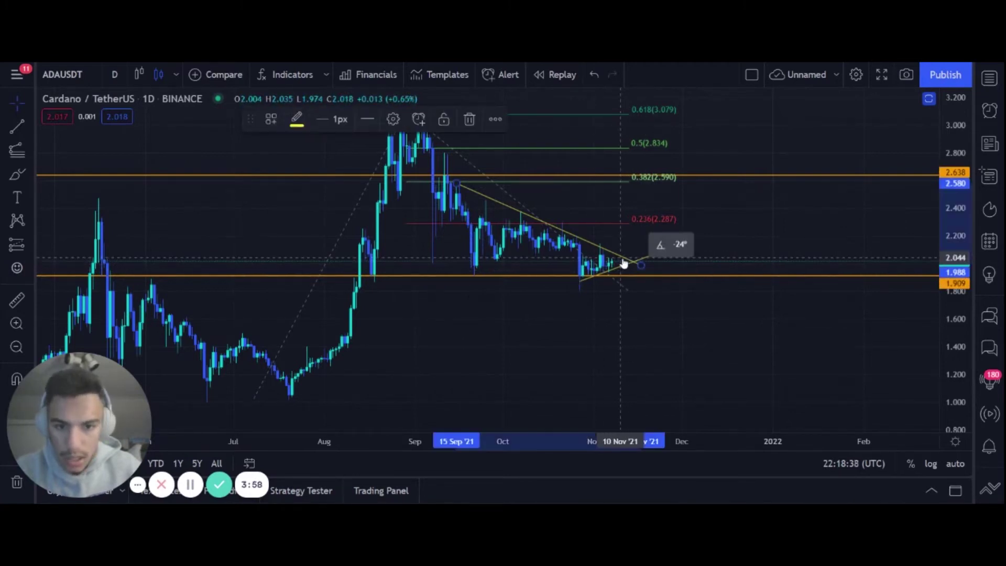
{"action": "left_click", "coordinate": [418, 120]}
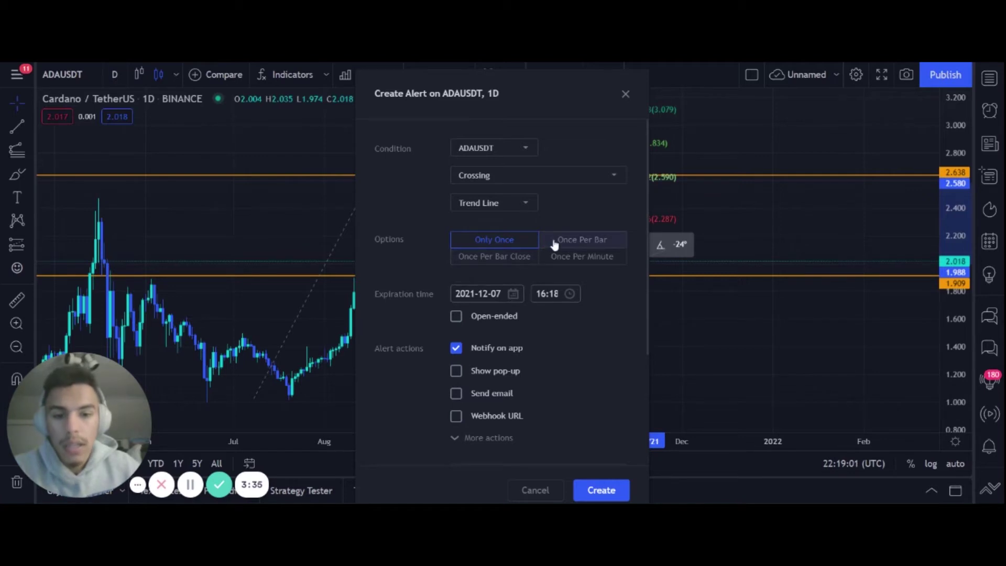
{"action": "left_click", "coordinate": [511, 262]}
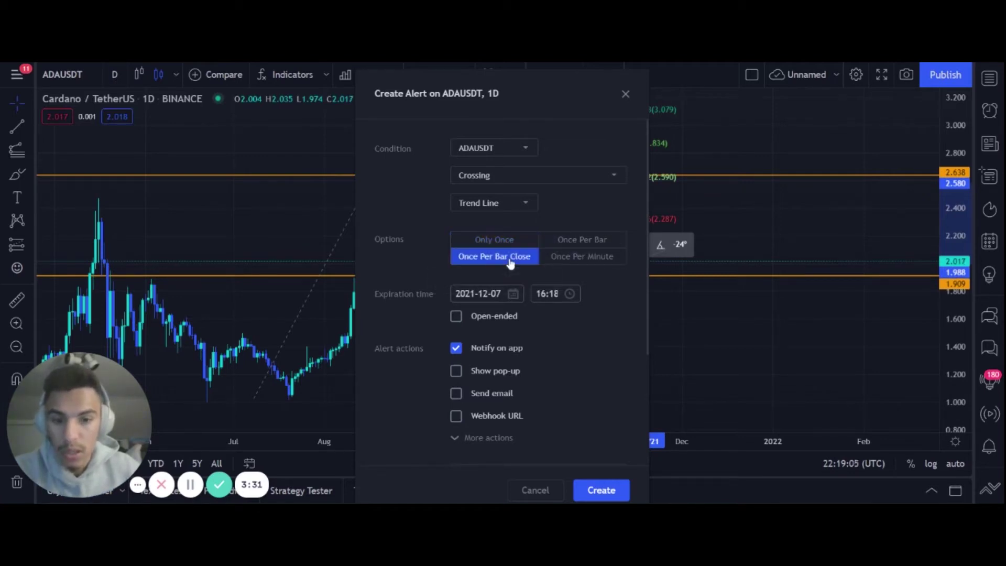
{"action": "left_click", "coordinate": [548, 241]}
{"action": "left_click", "coordinate": [524, 261]}
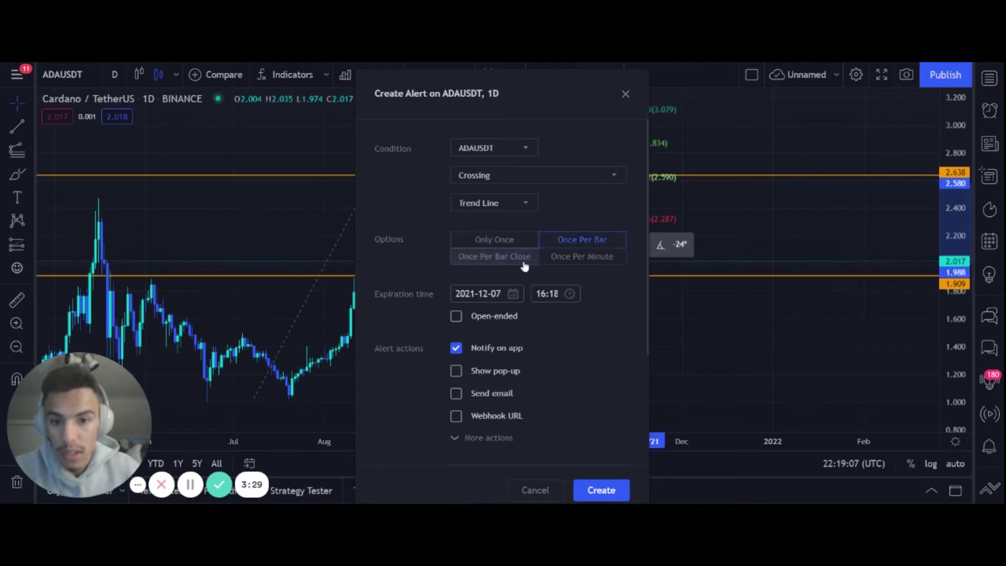
Try the alert condition as Greater Than and Crossing, with different trigger frequencies
{"action": "left_click", "coordinate": [479, 177]}
{"action": "left_click", "coordinate": [483, 241]}
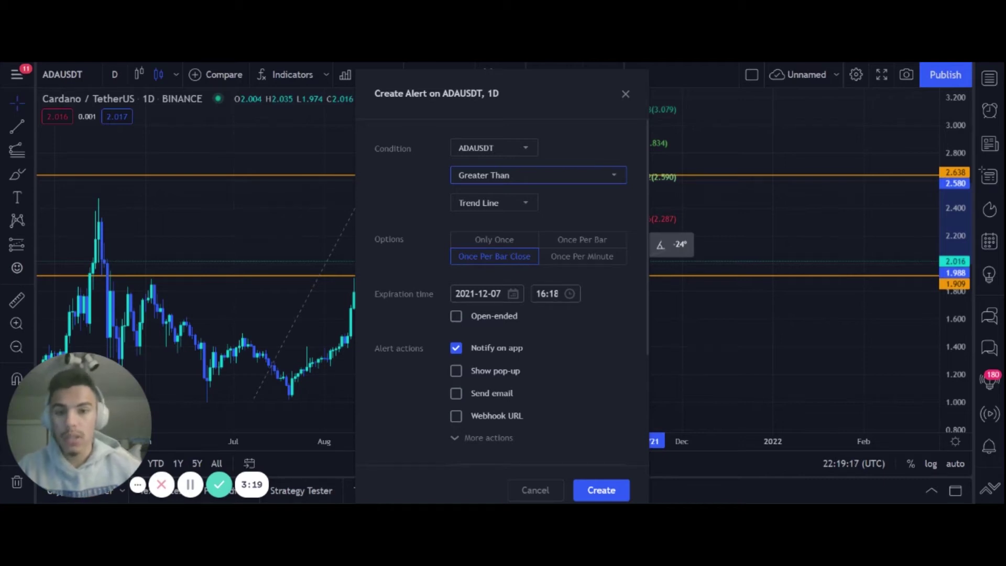
{"action": "left_click", "coordinate": [556, 242]}
{"action": "left_click", "coordinate": [504, 178]}
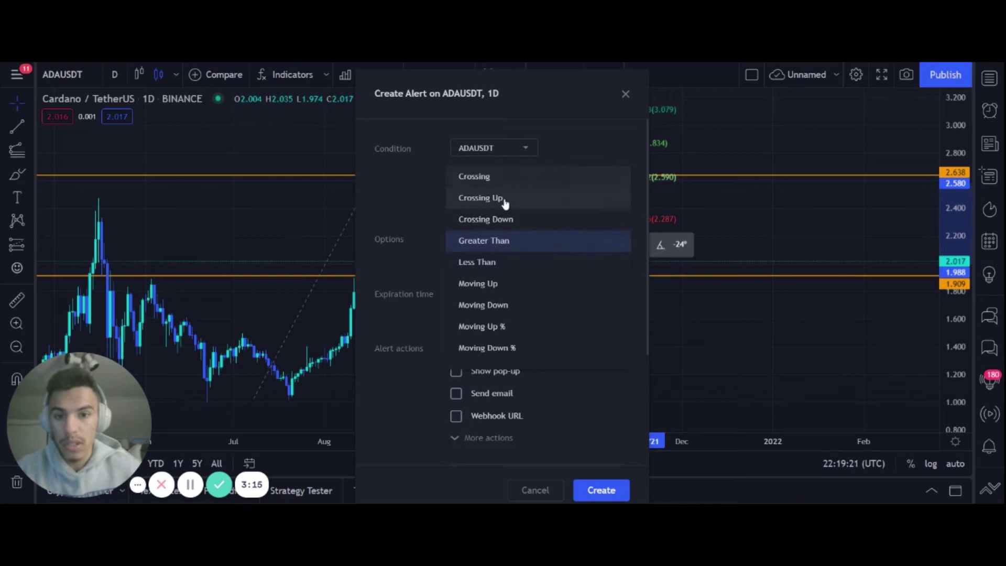
{"action": "left_click", "coordinate": [489, 179]}
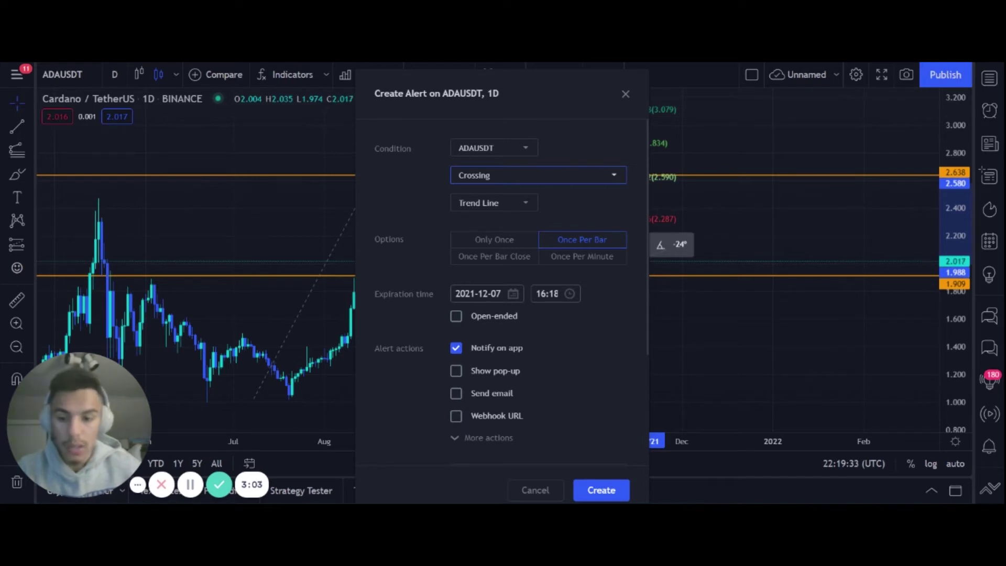
{"action": "left_click", "coordinate": [511, 258]}
{"action": "left_click", "coordinate": [502, 177]}
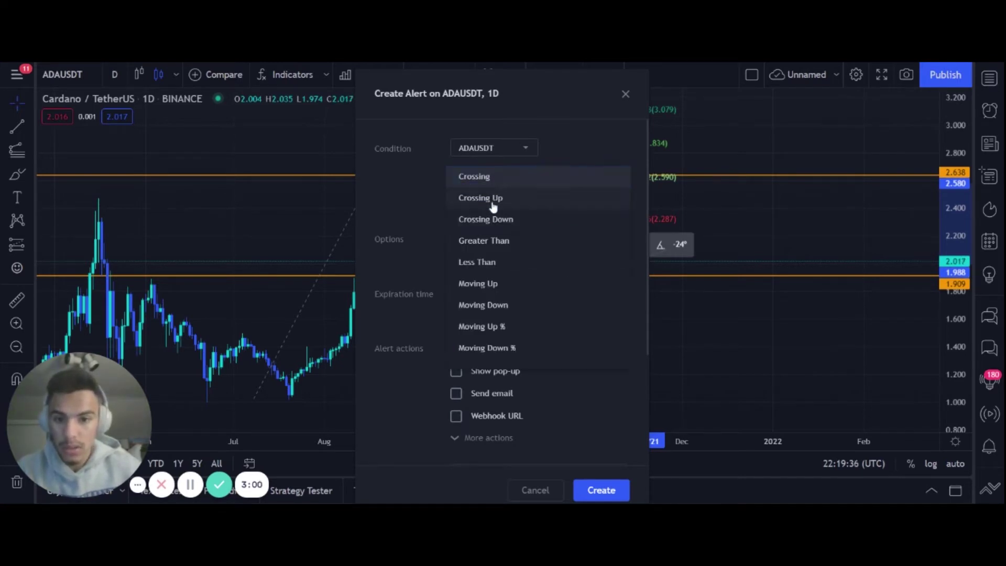
{"action": "left_click", "coordinate": [478, 240]}
Dismiss the falling-line alert and start a new alert on the rising trend line
{"action": "key", "text": "Return"}
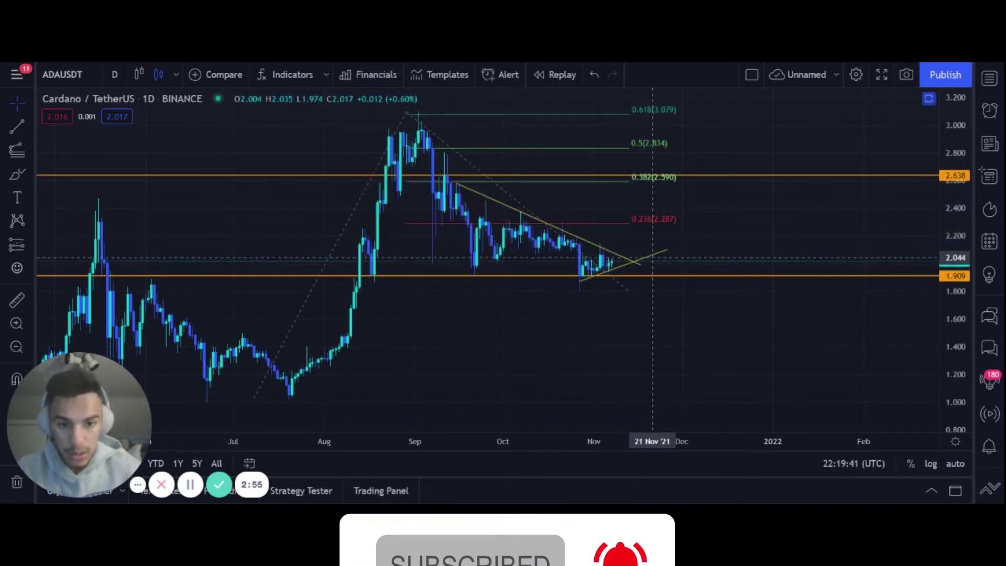
{"action": "left_click", "coordinate": [667, 250]}
{"action": "left_click", "coordinate": [495, 119]}
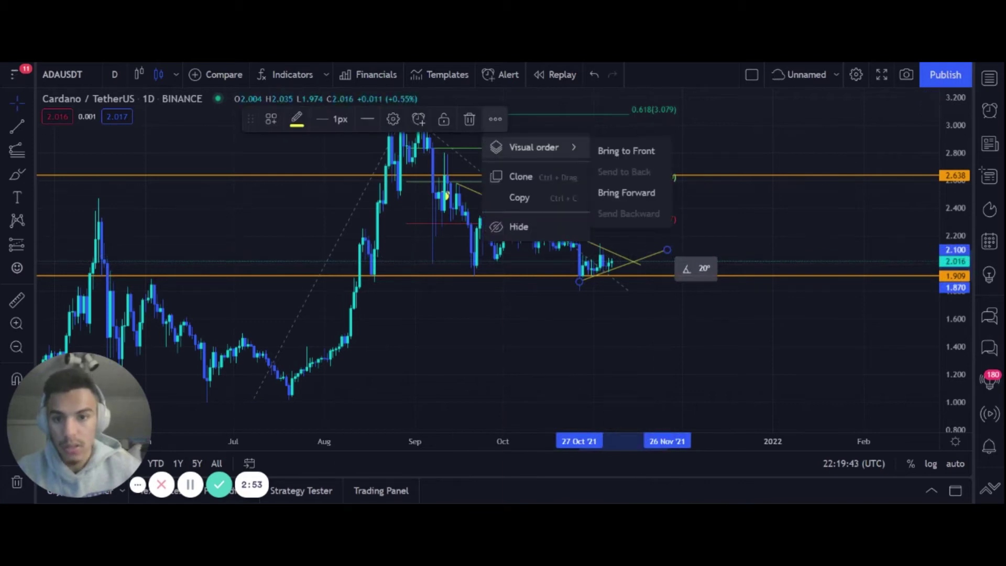
{"action": "left_click", "coordinate": [424, 122]}
Keep the Crossing condition, set Once Per Bar, and create the rising trend line alert
{"action": "left_click", "coordinate": [503, 177]}
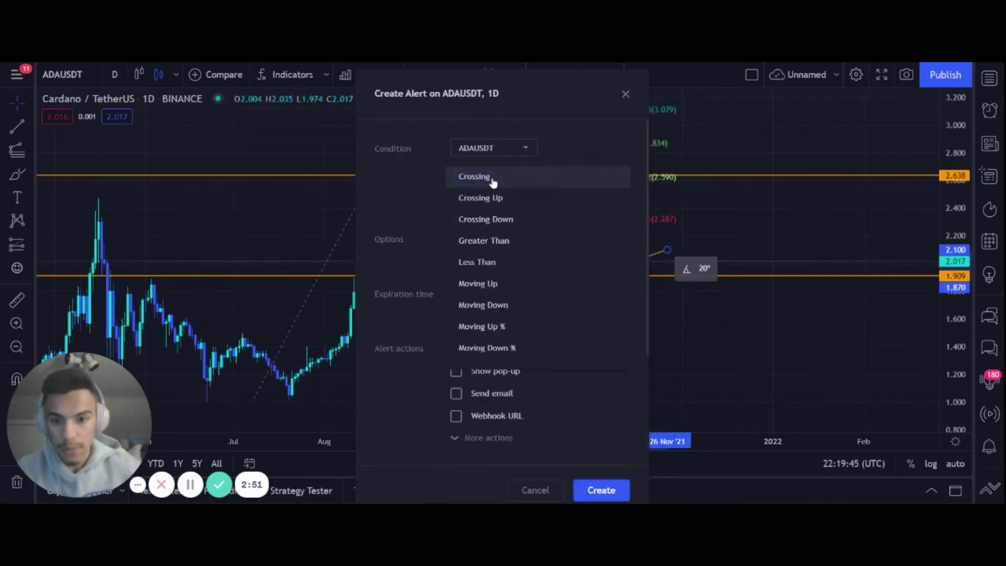
{"action": "left_click", "coordinate": [422, 212]}
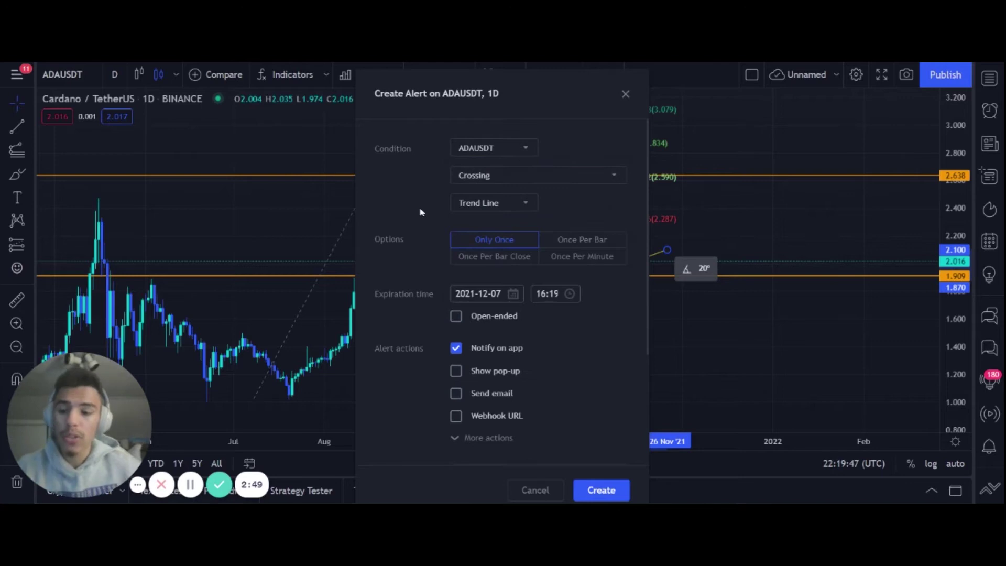
{"action": "left_click", "coordinate": [457, 175]}
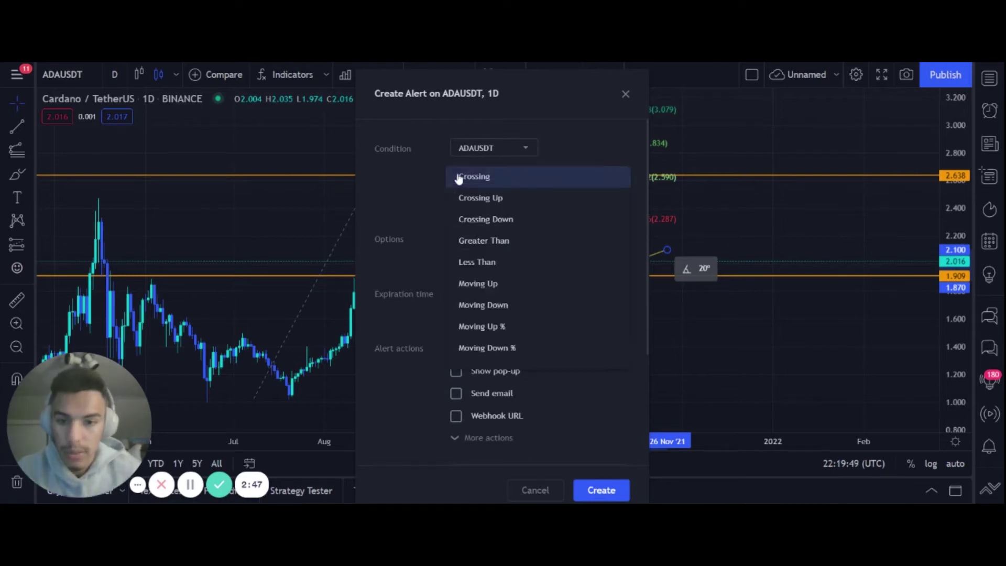
{"action": "left_click", "coordinate": [421, 241]}
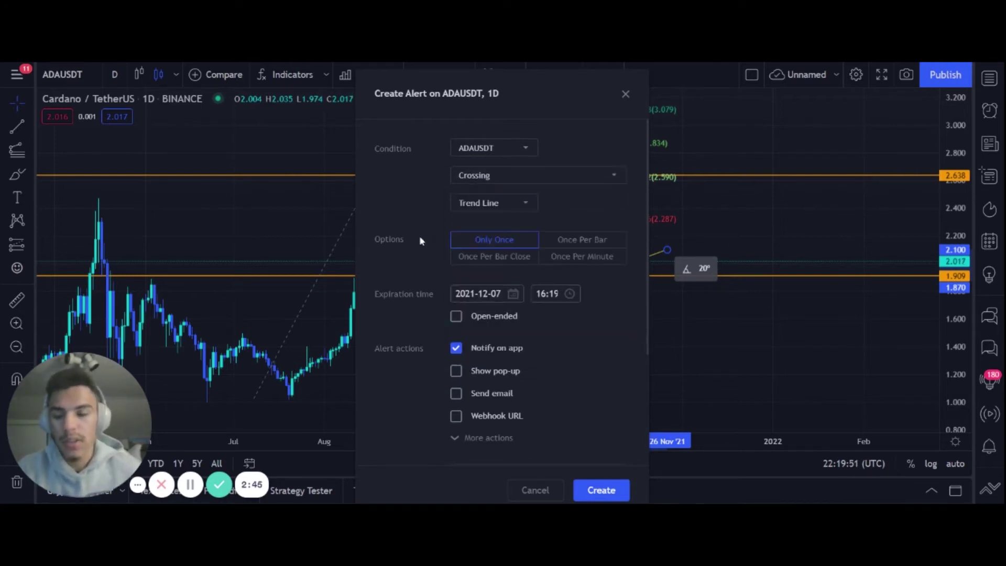
{"action": "left_click", "coordinate": [496, 178]}
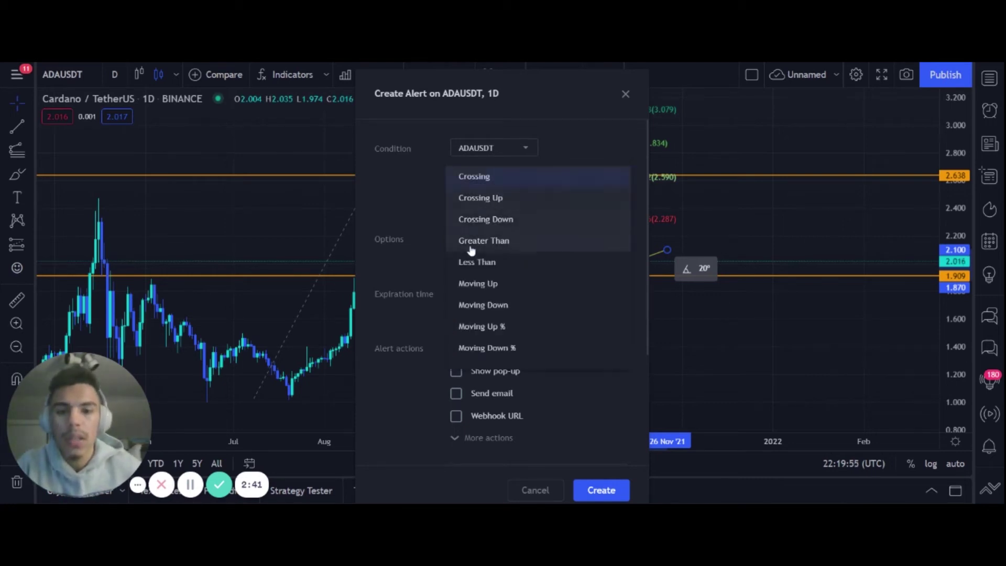
{"action": "left_click", "coordinate": [422, 189]}
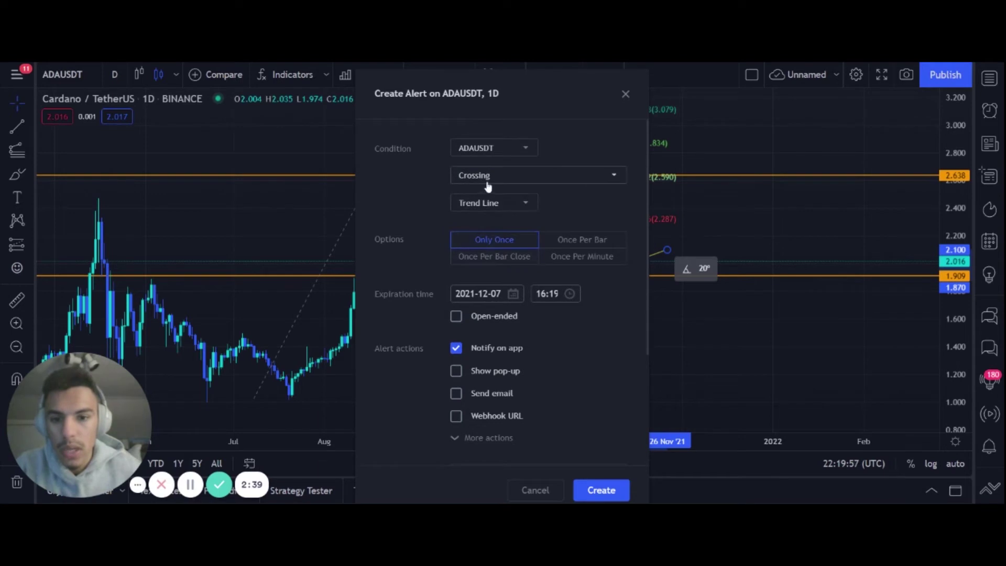
{"action": "left_click", "coordinate": [586, 240]}
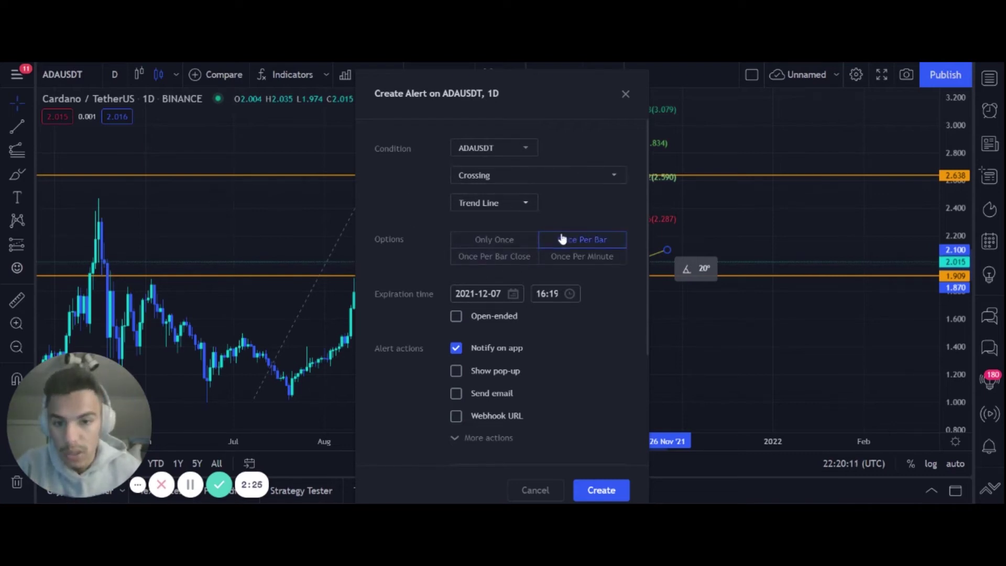
{"action": "left_click", "coordinate": [589, 491]}
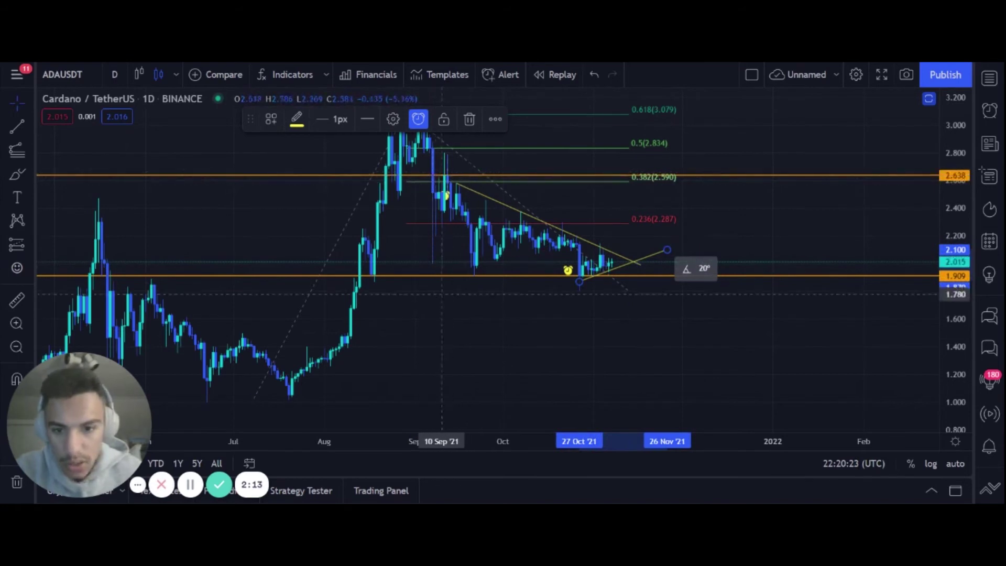
{"action": "left_click", "coordinate": [442, 294]}
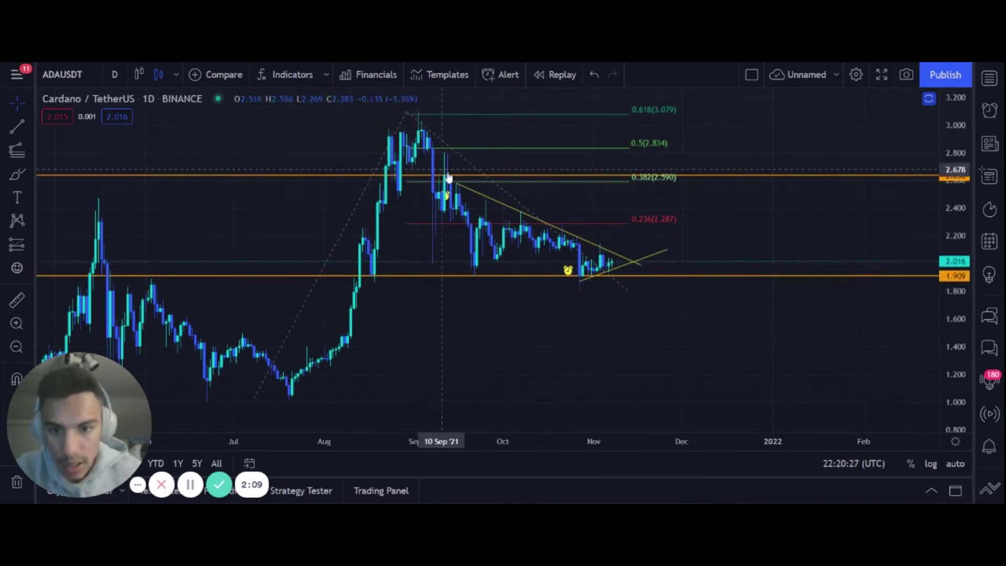
{"action": "left_click", "coordinate": [524, 278]}
{"action": "left_click", "coordinate": [419, 120]}
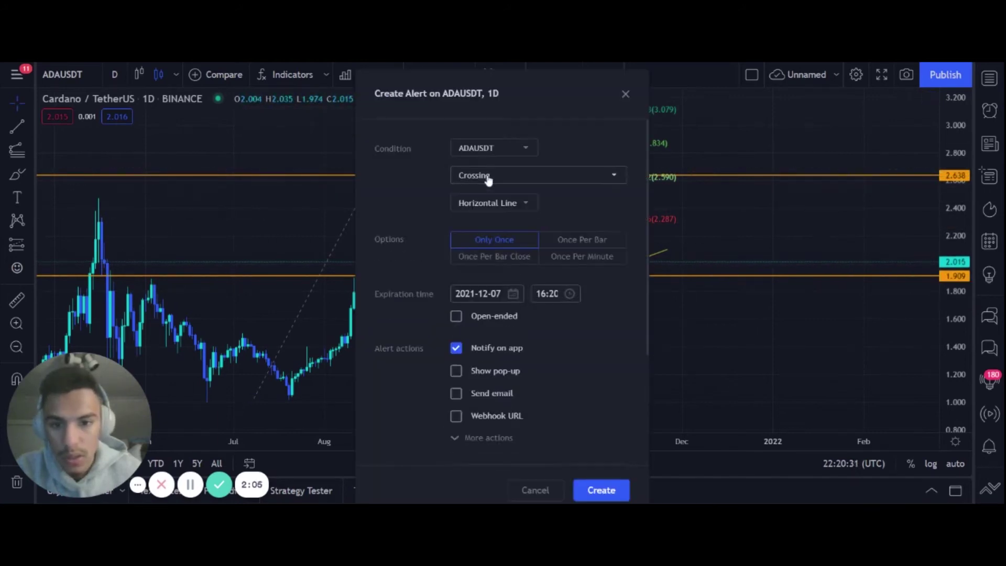
{"action": "left_click", "coordinate": [551, 241]}
{"action": "left_click", "coordinate": [625, 94]}
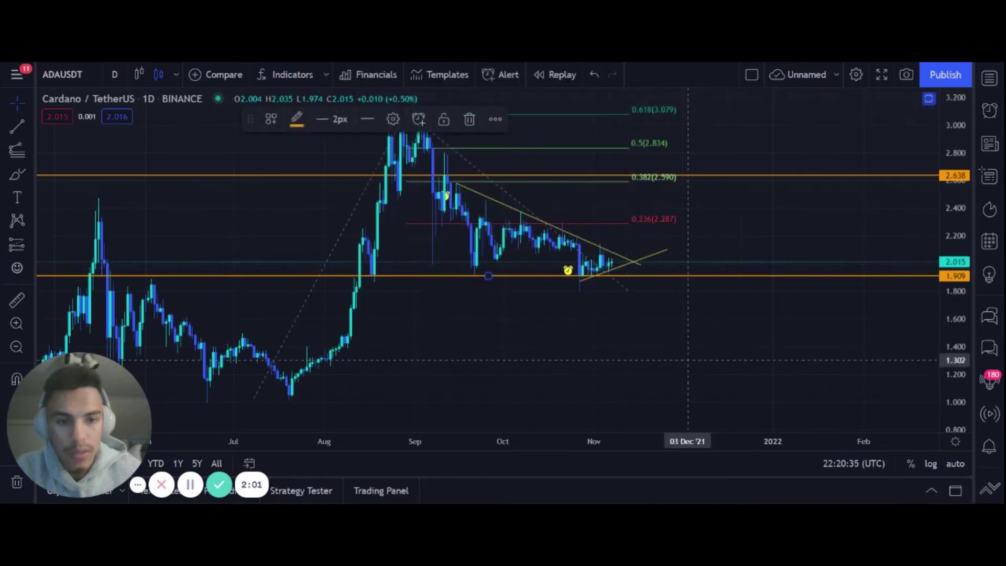
{"action": "left_click", "coordinate": [723, 188]}
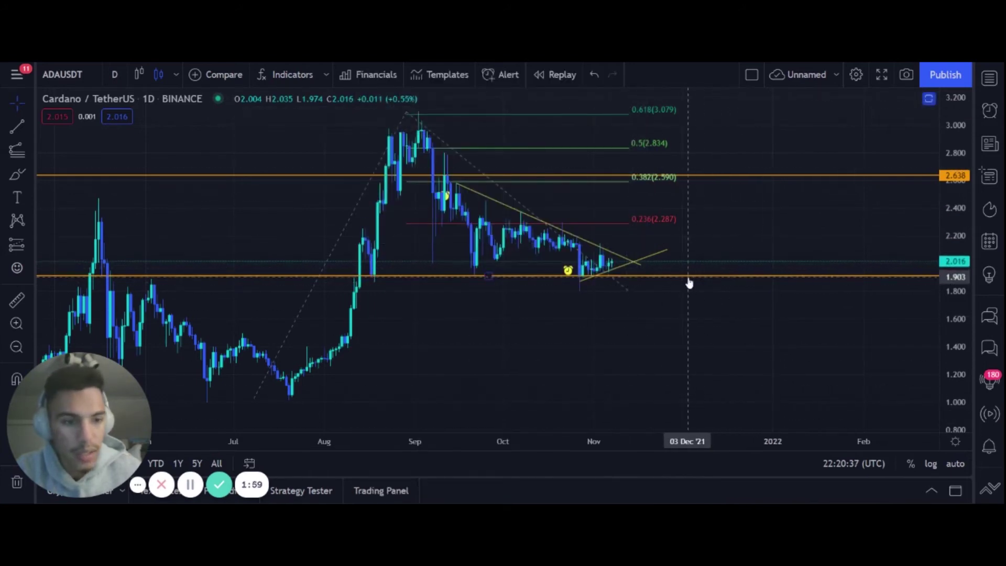
Maximize the volume pane and start an alert on Vol (20)
{"action": "left_click", "coordinate": [930, 100]}
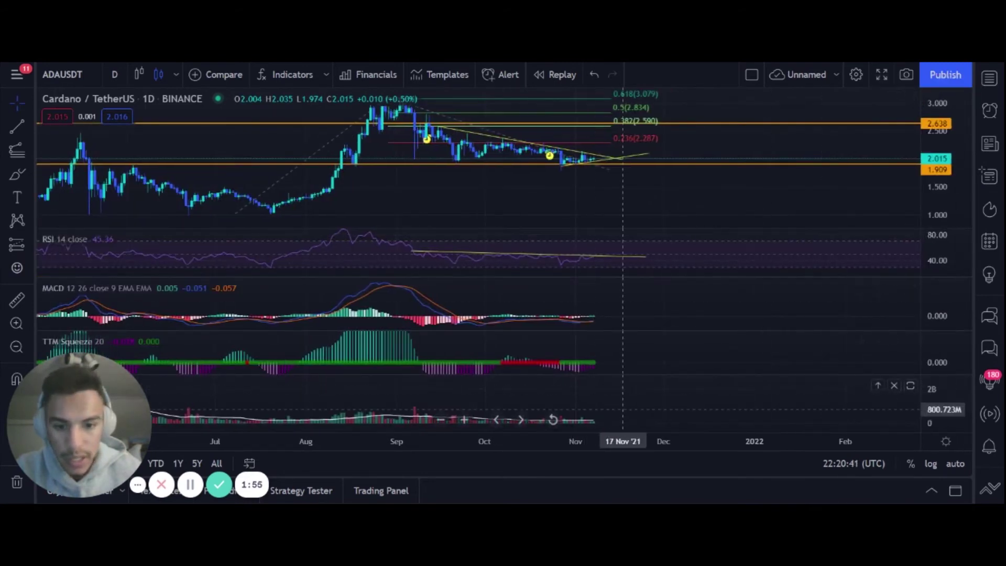
{"action": "double_click", "coordinate": [622, 409]}
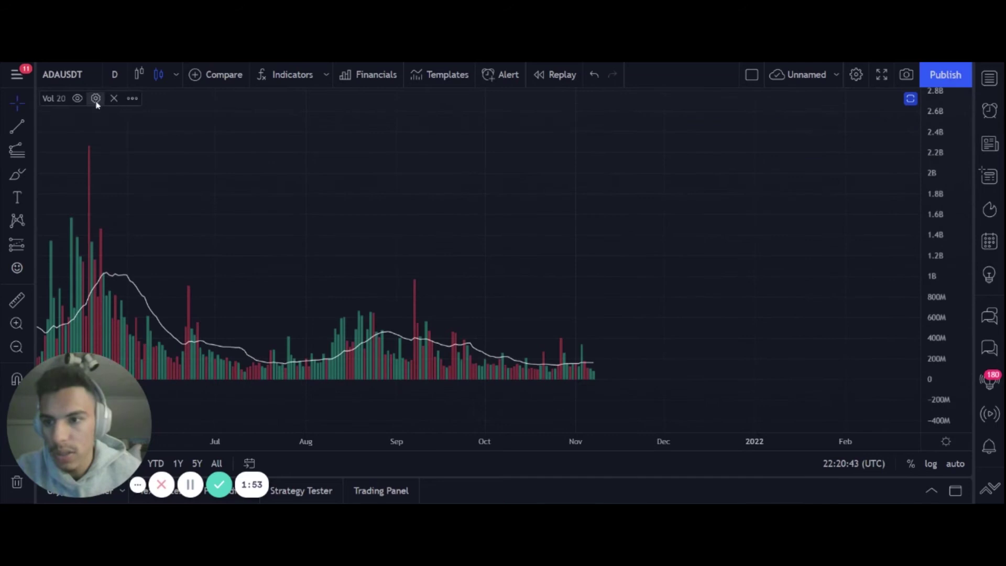
{"action": "left_click", "coordinate": [132, 99]}
{"action": "left_click", "coordinate": [157, 114]}
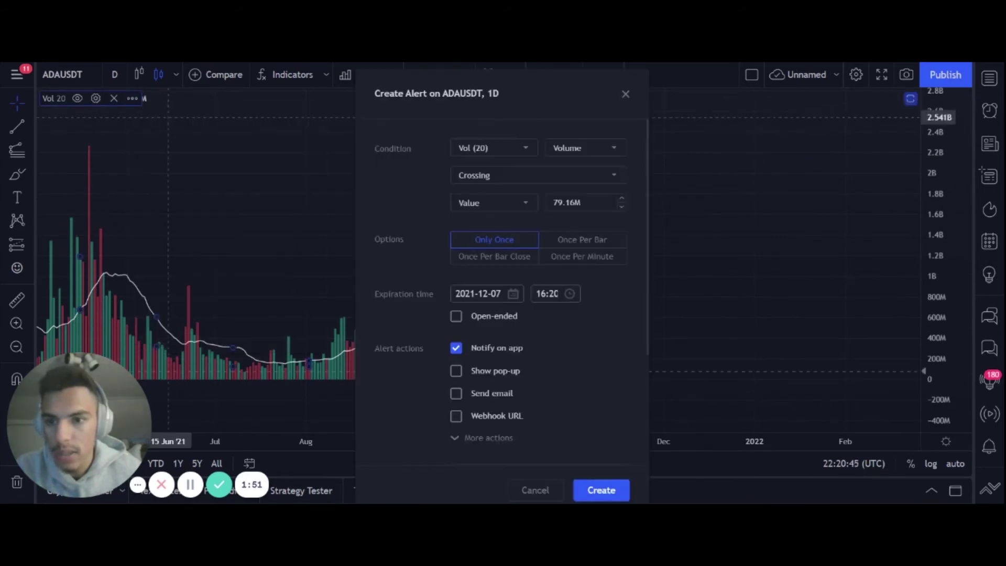
Set Vol (20) crossing Volume MA, create the alert, and restore the multi-pane layout
{"action": "left_click", "coordinate": [503, 204]}
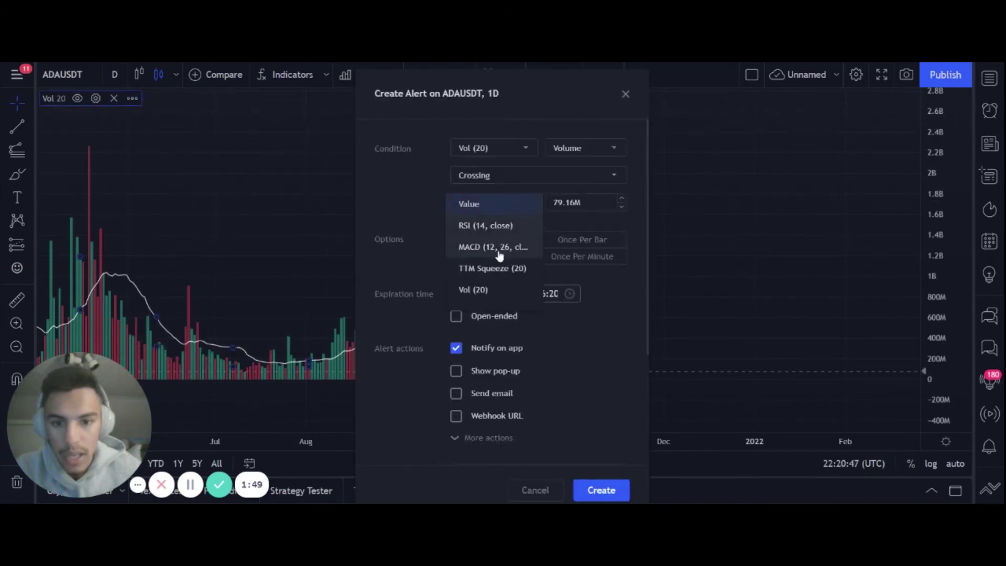
{"action": "left_click", "coordinate": [494, 291]}
{"action": "left_click", "coordinate": [576, 151]}
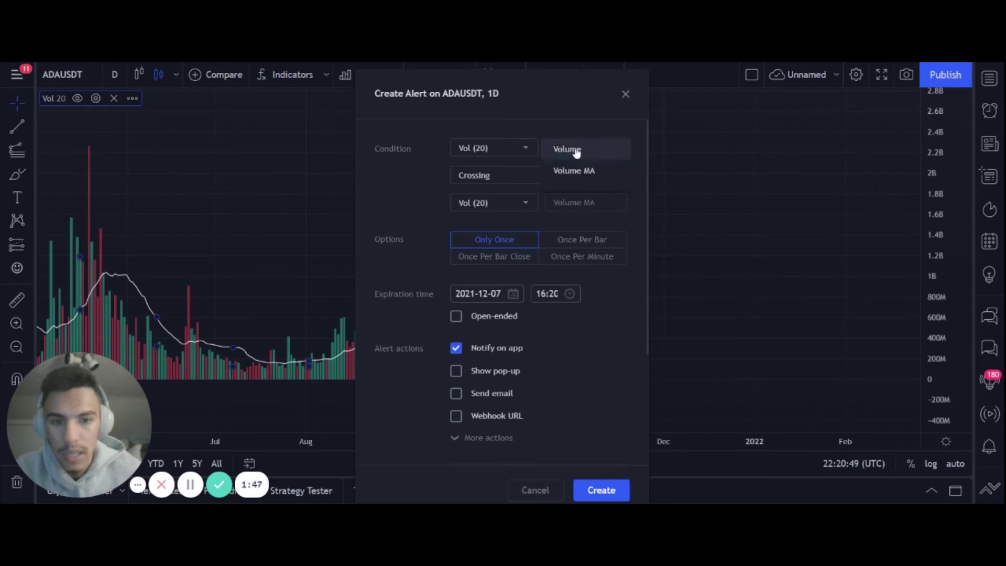
{"action": "left_click", "coordinate": [575, 171]}
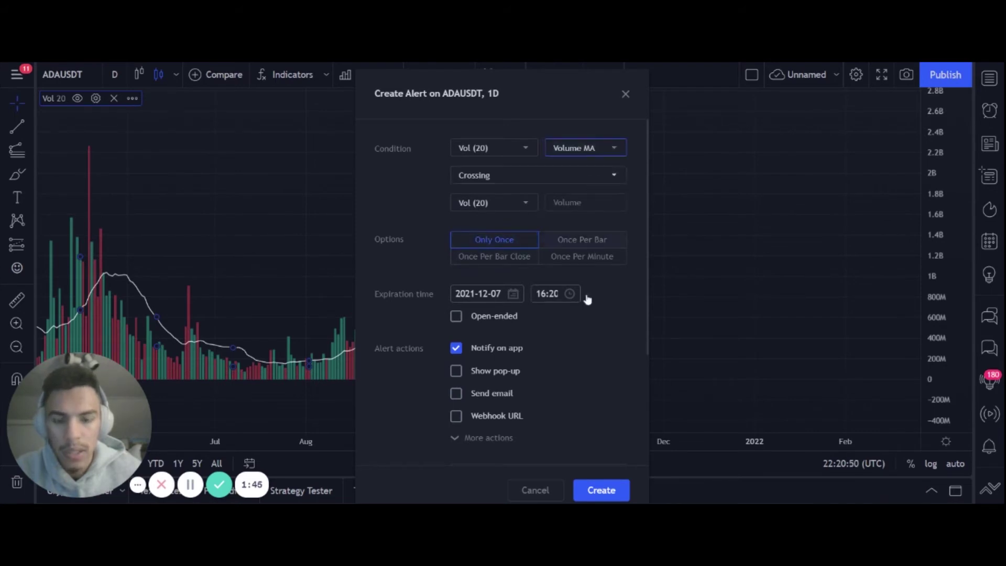
{"action": "left_click", "coordinate": [603, 491]}
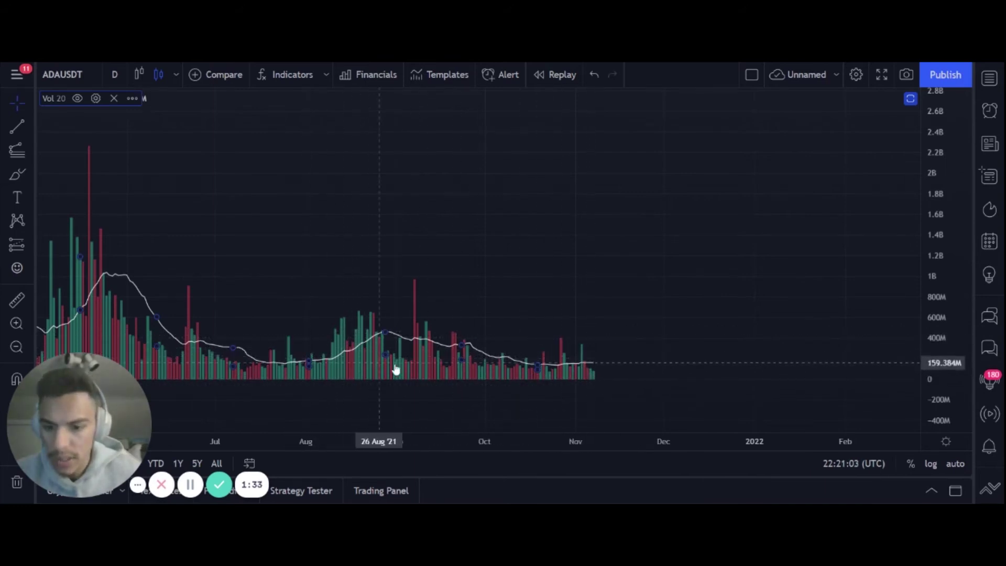
{"action": "right_click", "coordinate": [591, 362]}
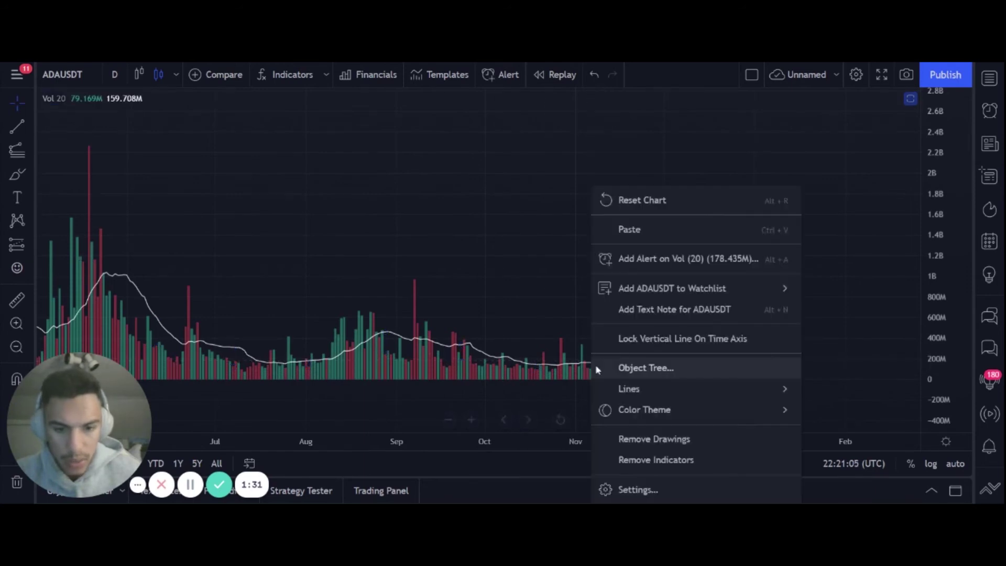
{"action": "left_click", "coordinate": [839, 231]}
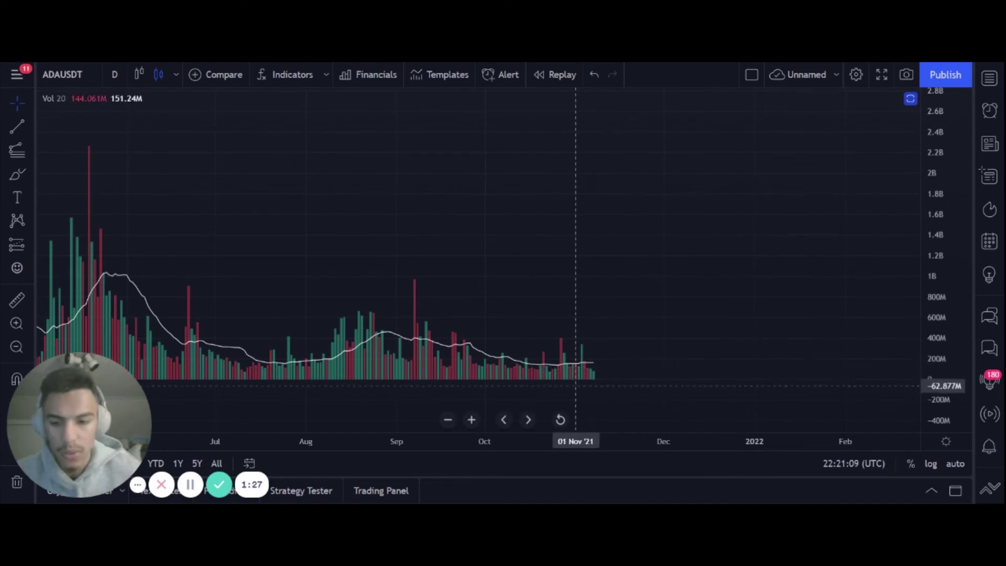
{"action": "left_click", "coordinate": [910, 98]}
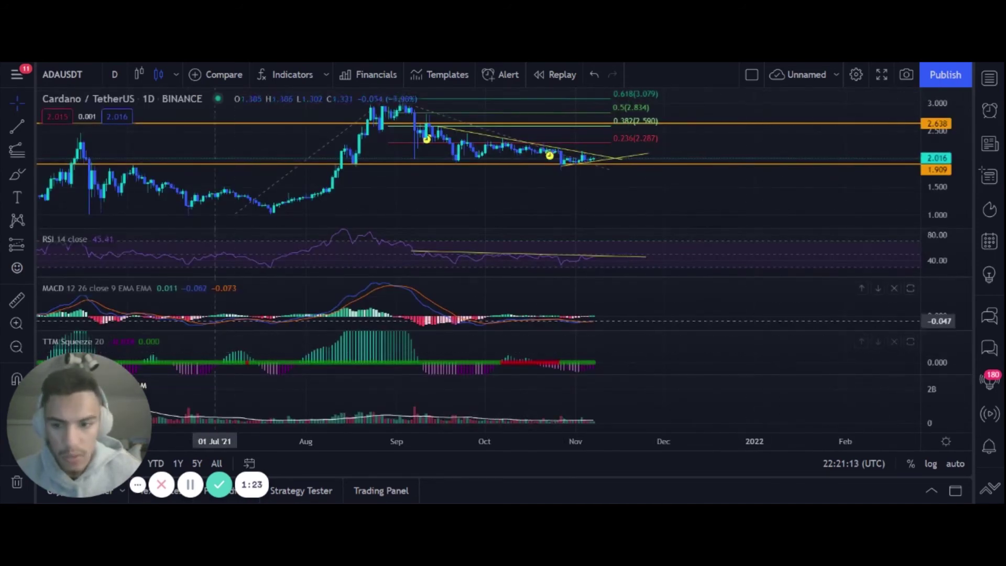
Configure a TTM Squeeze alert crossing the TTM Squeeze plot, Once Per Bar, then close it
{"action": "left_click", "coordinate": [189, 341]}
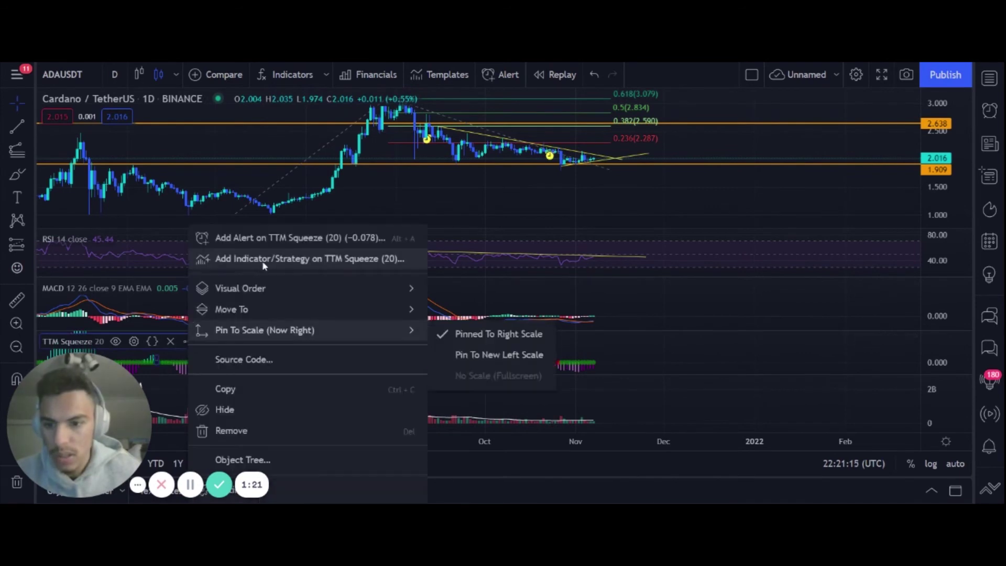
{"action": "left_click", "coordinate": [288, 244]}
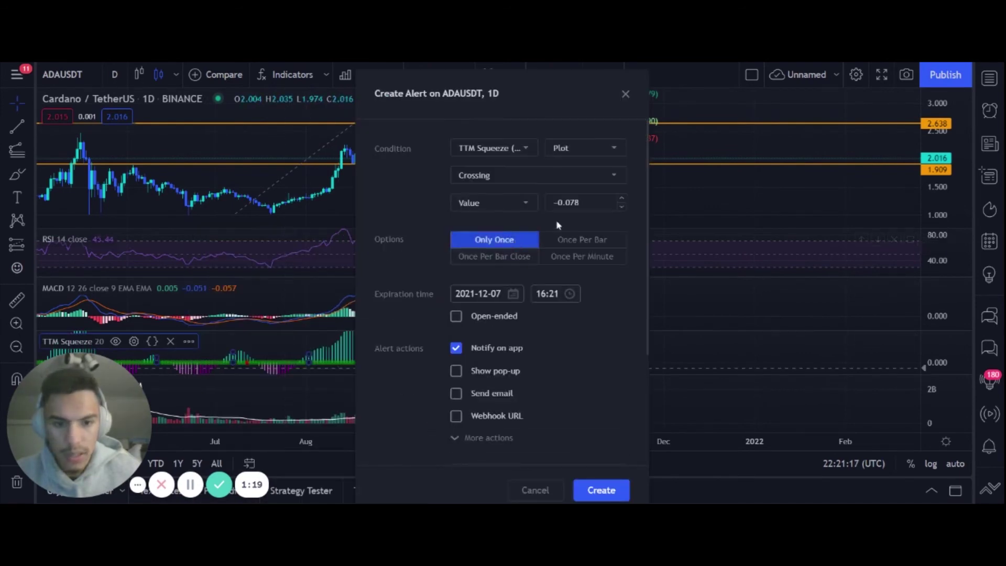
{"action": "left_click", "coordinate": [519, 204]}
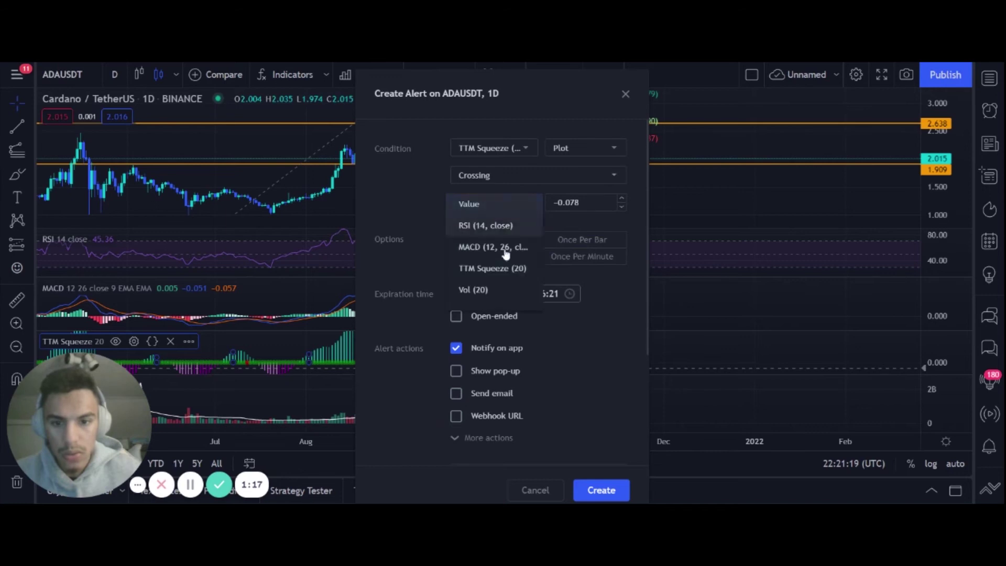
{"action": "left_click", "coordinate": [474, 265]}
{"action": "left_click", "coordinate": [568, 149]}
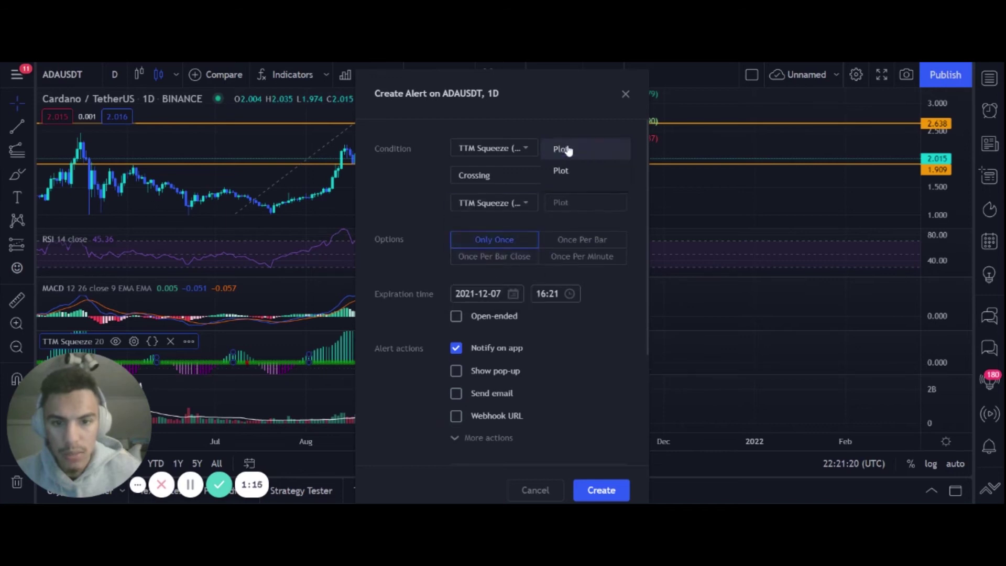
{"action": "left_click", "coordinate": [457, 201]}
{"action": "left_click", "coordinate": [401, 214]}
{"action": "left_click", "coordinate": [487, 261]}
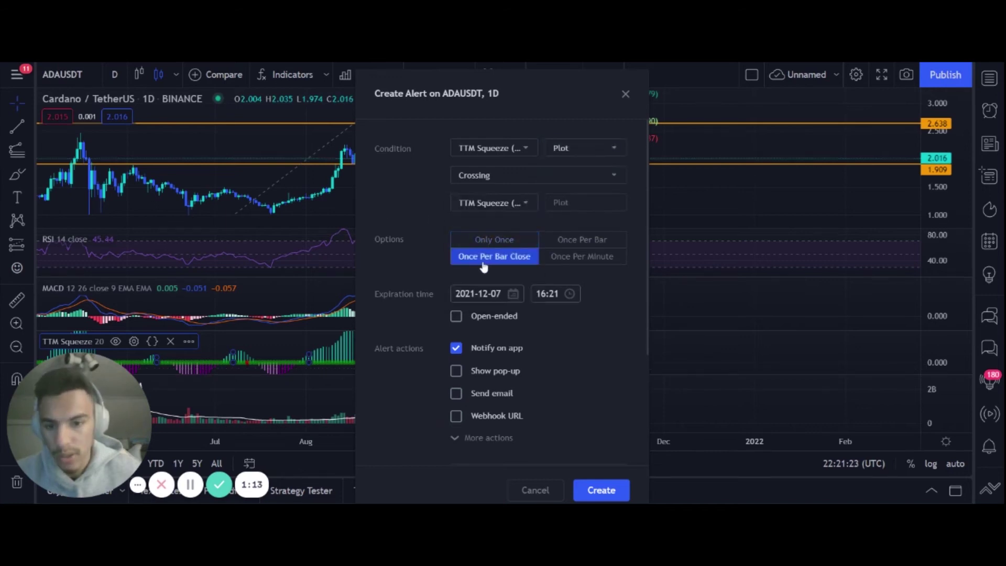
{"action": "left_click", "coordinate": [549, 241]}
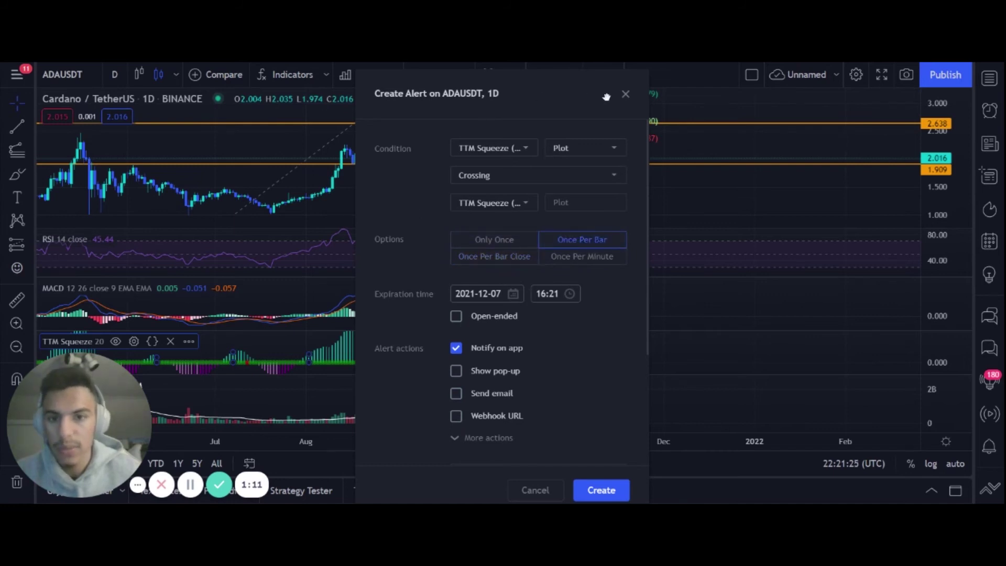
{"action": "left_click", "coordinate": [626, 95]}
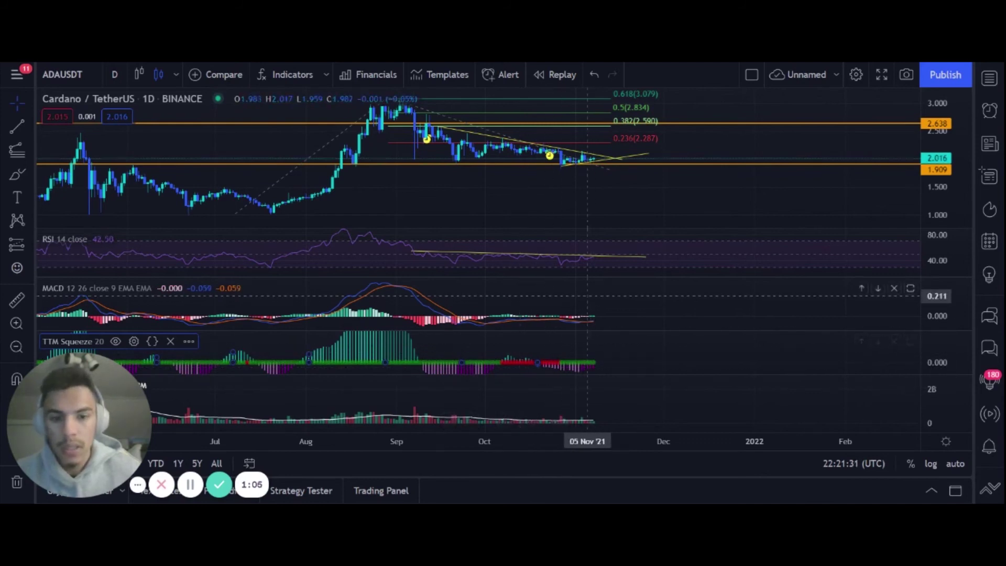
Maximize the RSI pane and select its falling trend line
{"action": "double_click", "coordinate": [681, 259]}
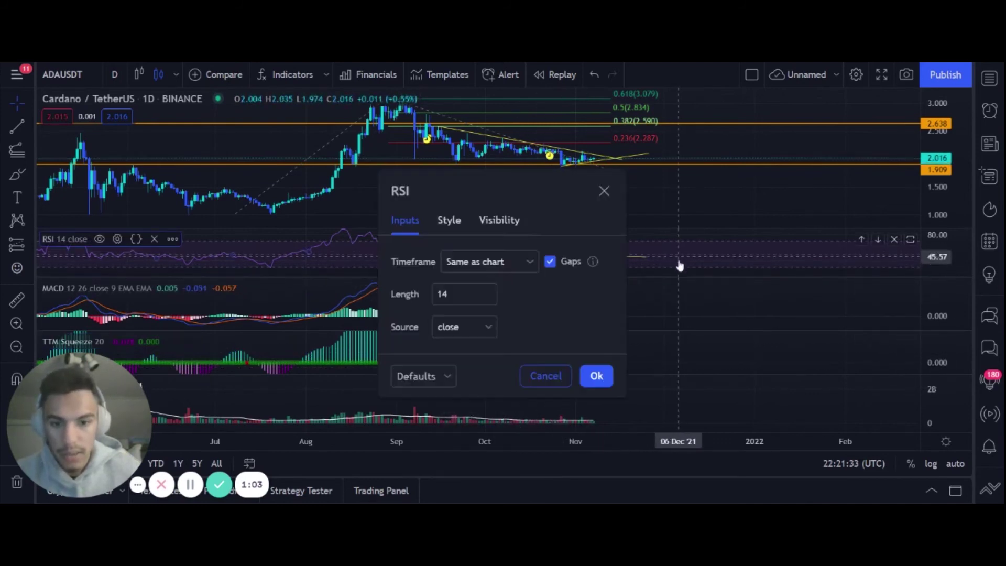
{"action": "left_click", "coordinate": [602, 191]}
{"action": "double_click", "coordinate": [658, 232]}
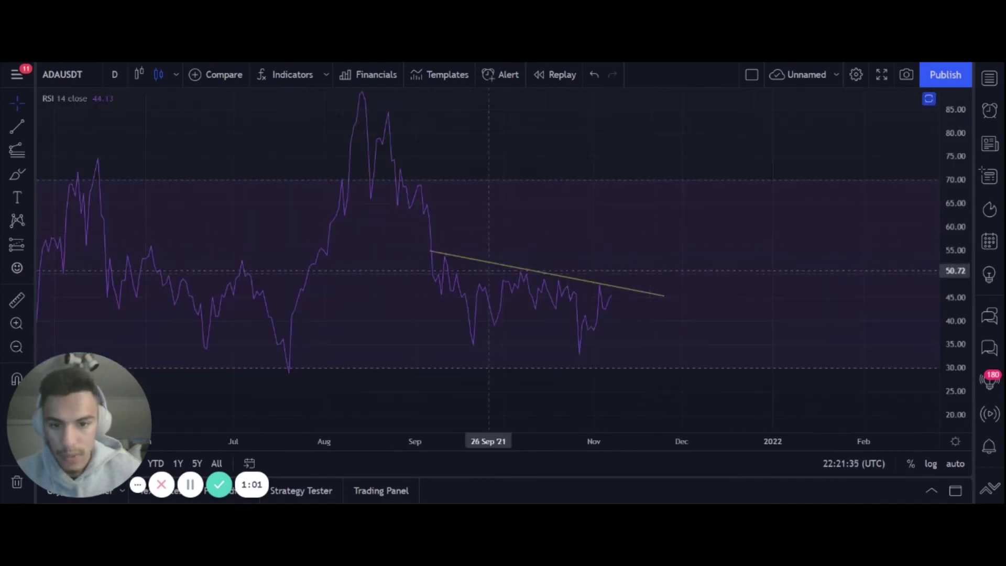
{"action": "left_click", "coordinate": [472, 261]}
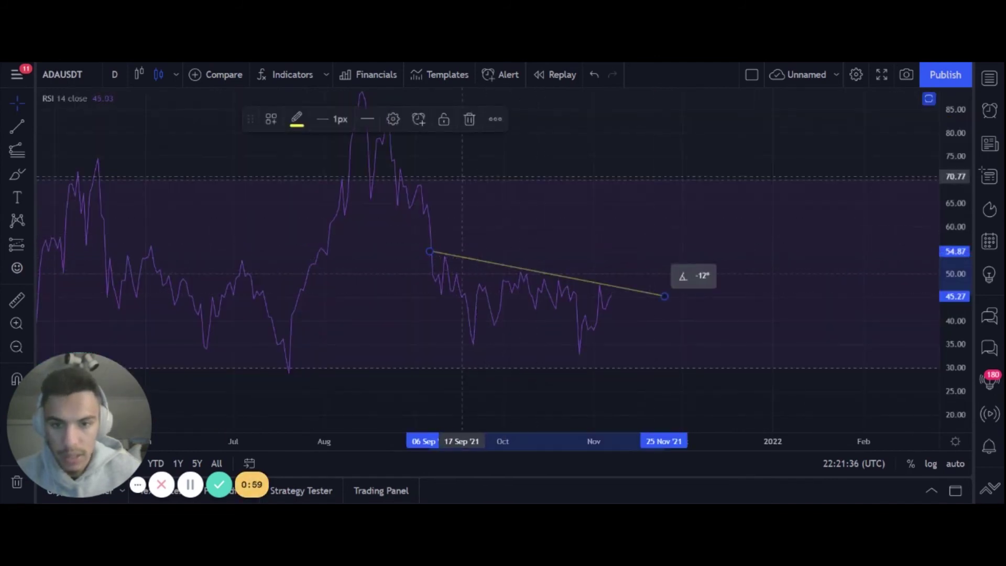
Create an RSI Greater Than trend line alert, Once Per Bar Close, and restore the layout
{"action": "left_click", "coordinate": [418, 120]}
{"action": "left_click", "coordinate": [486, 255]}
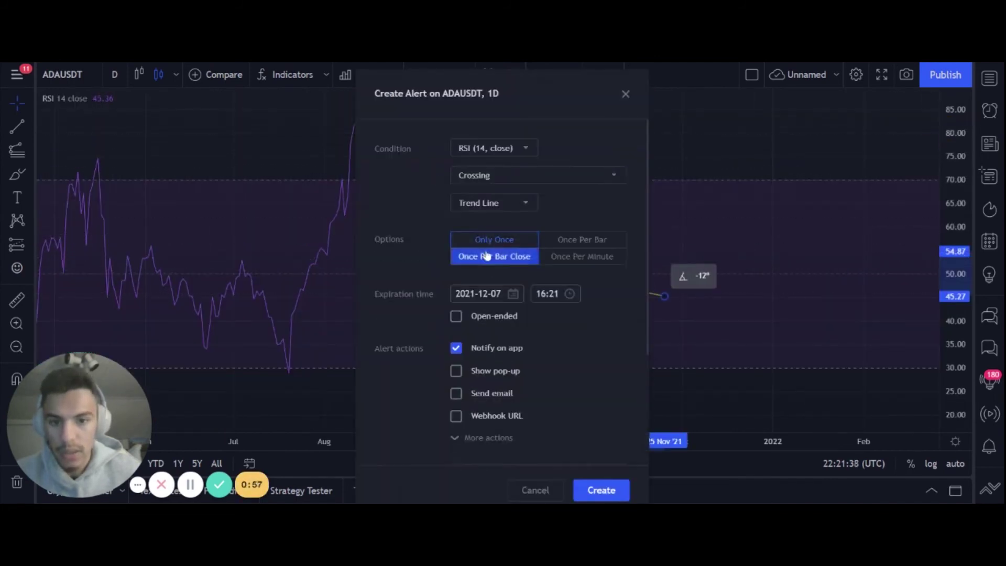
{"action": "left_click", "coordinate": [487, 184]}
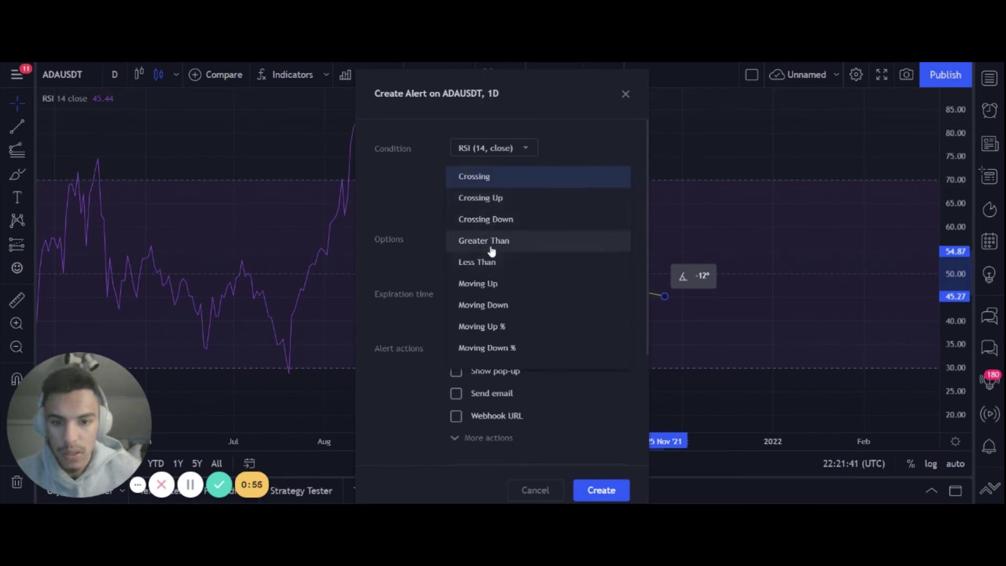
{"action": "left_click", "coordinate": [492, 246]}
{"action": "left_click", "coordinate": [601, 490]}
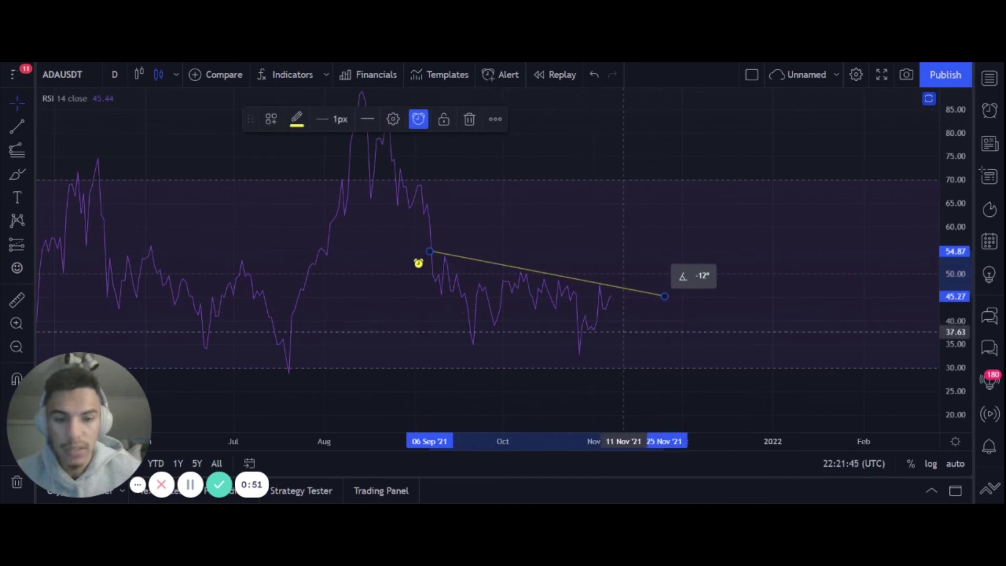
{"action": "left_click", "coordinate": [929, 100]}
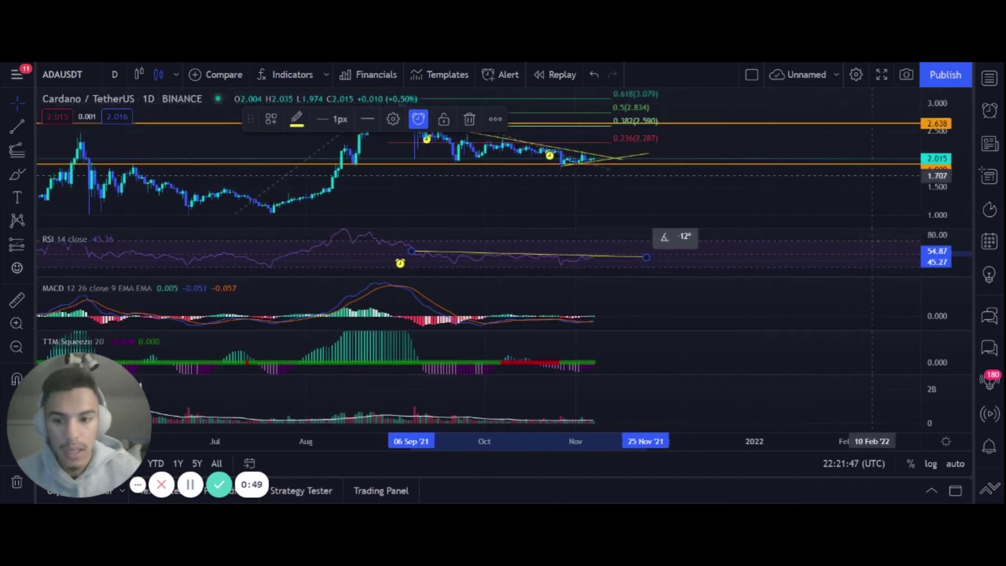
{"action": "double_click", "coordinate": [633, 313]}
Close the trend line settings and start a MACD alert targeting the MACD indicator
{"action": "left_click", "coordinate": [604, 164]}
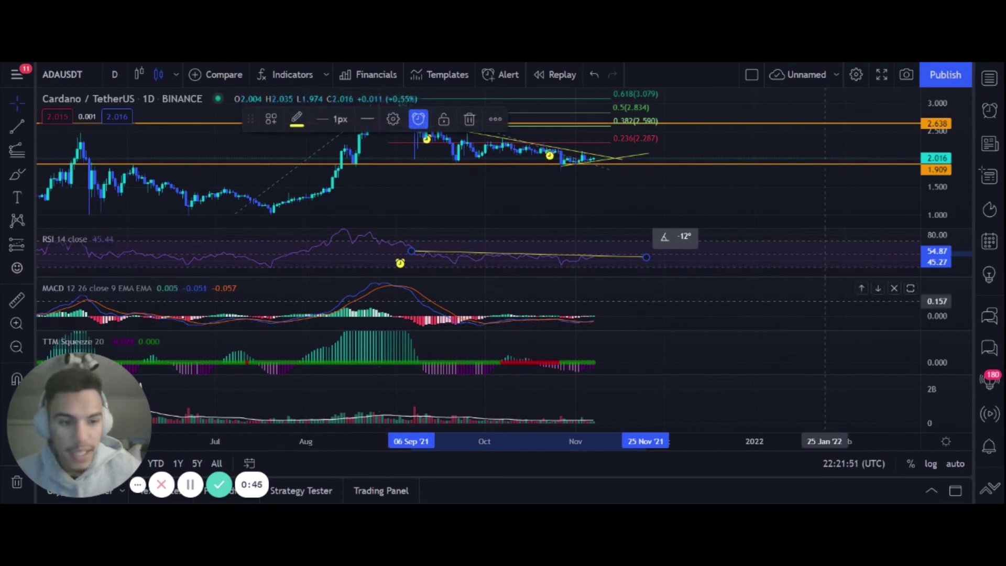
{"action": "left_click", "coordinate": [232, 290]}
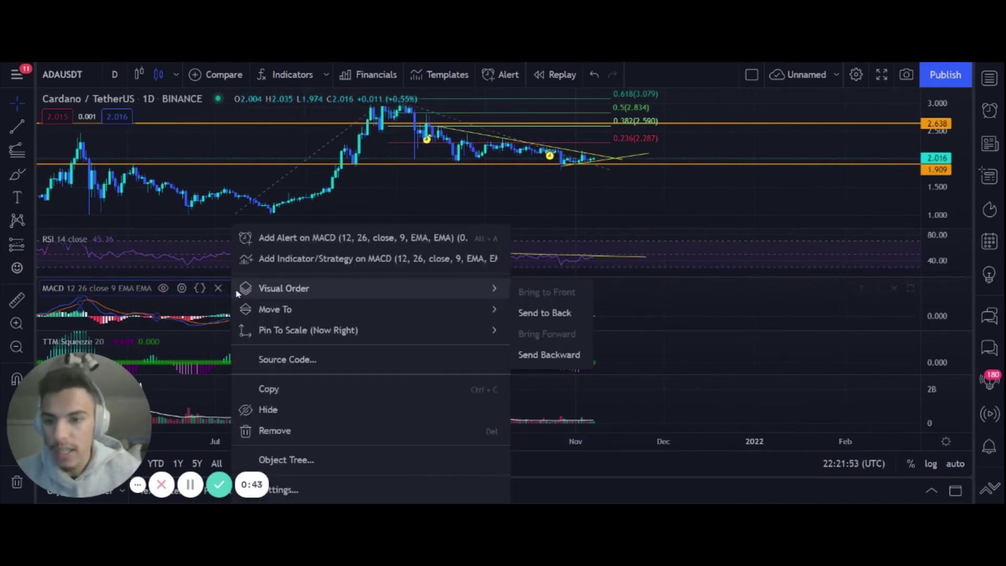
{"action": "left_click", "coordinate": [306, 240]}
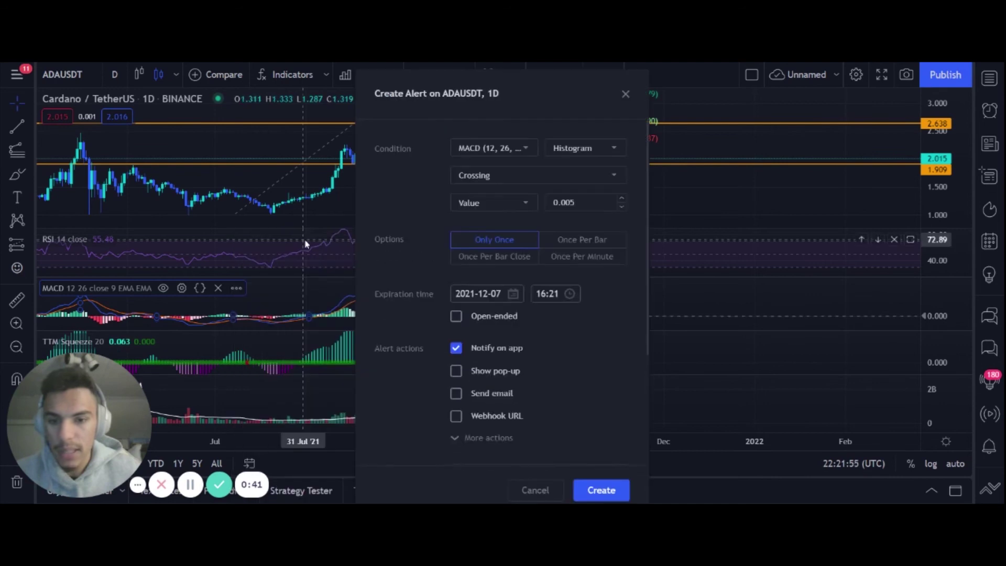
{"action": "left_click", "coordinate": [485, 209]}
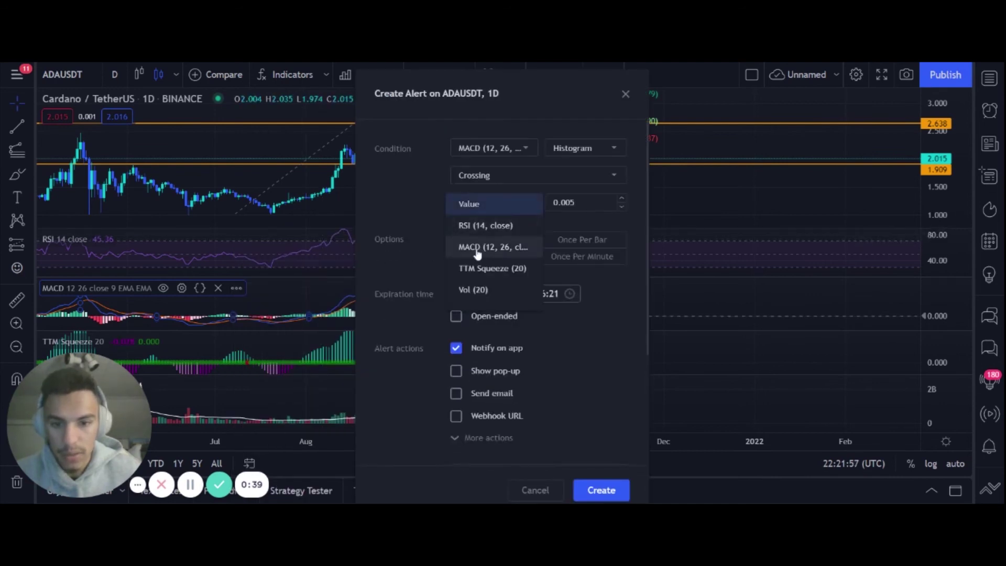
{"action": "left_click", "coordinate": [477, 248]}
Keep Histogram crossing the MACD line, set Once Per Bar, and finish the alert
{"action": "left_click", "coordinate": [562, 151]}
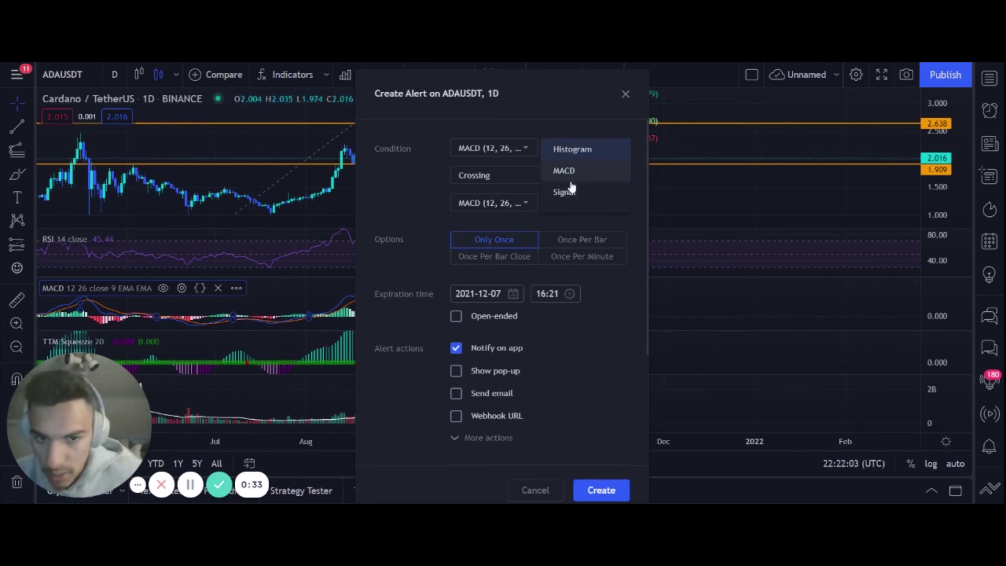
{"action": "left_click", "coordinate": [573, 150]}
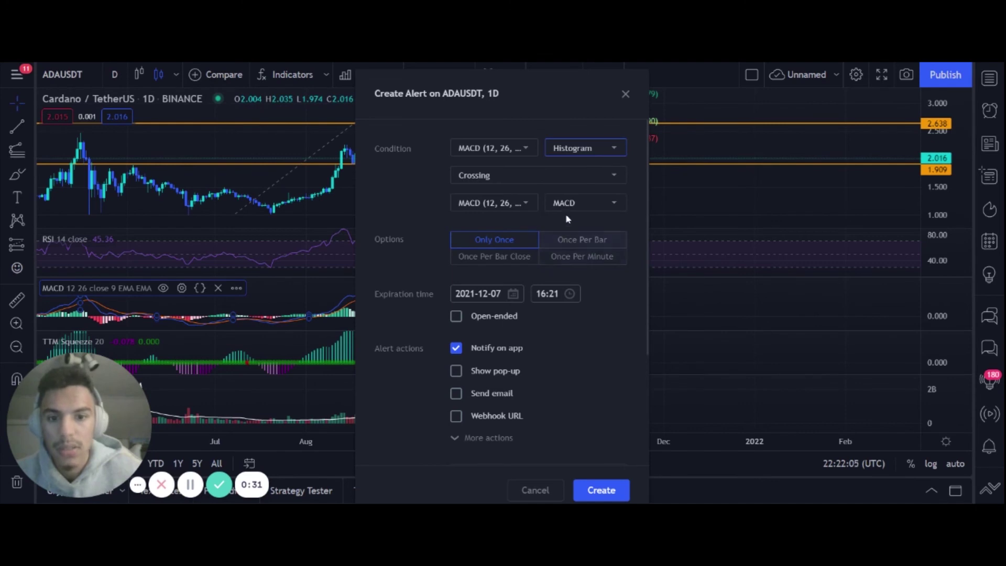
{"action": "left_click", "coordinate": [504, 245]}
{"action": "left_click", "coordinate": [491, 258]}
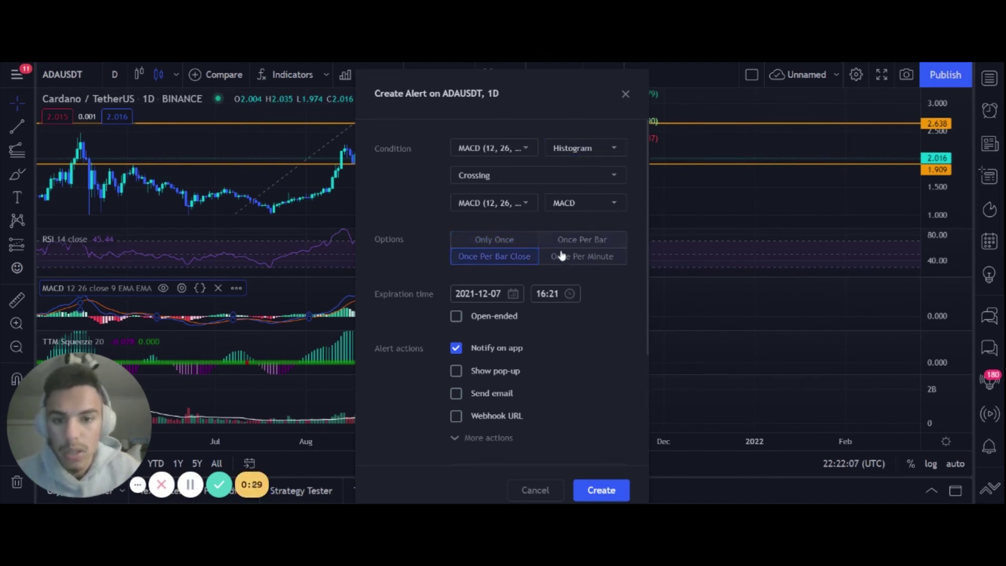
{"action": "left_click", "coordinate": [578, 242]}
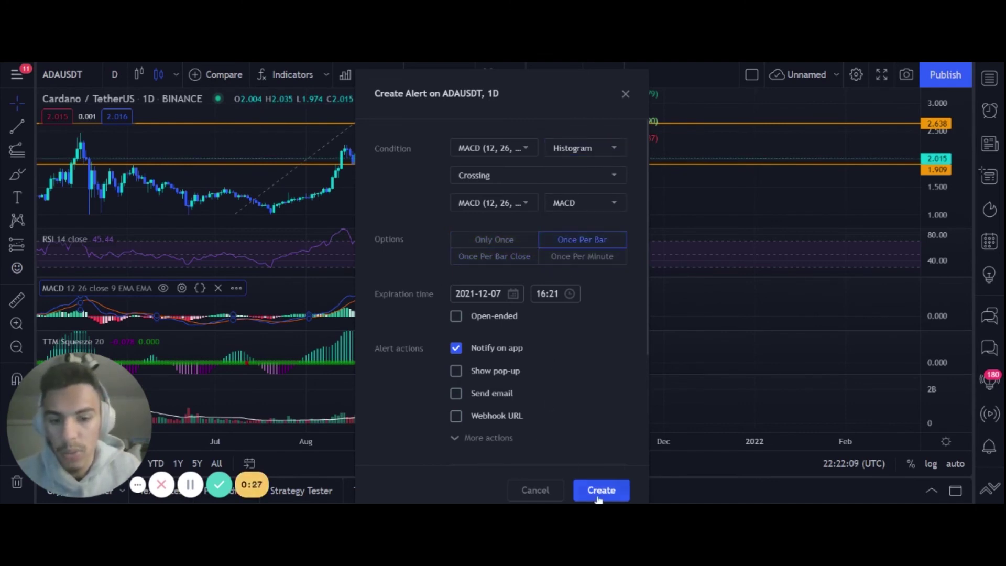
{"action": "left_click", "coordinate": [625, 94]}
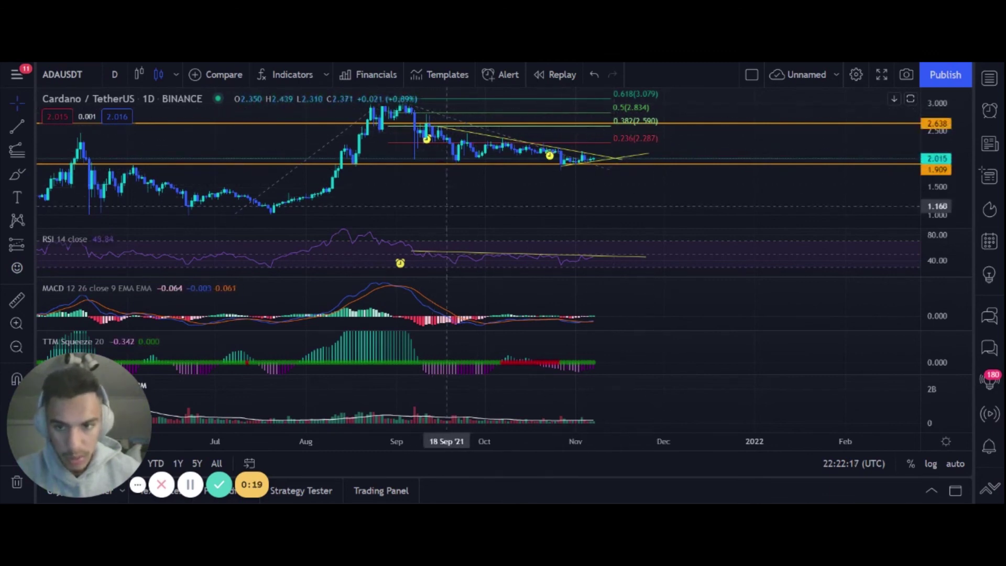
Shift the price chart down slightly and stretch the RSI axis to about 40–60
{"action": "mouse_move", "coordinate": [687, 178]}
{"action": "left_mouse_down"}
{"action": "mouse_move", "coordinate": [694, 226]}
{"action": "mouse_move", "coordinate": [691, 190]}
{"action": "left_mouse_up"}
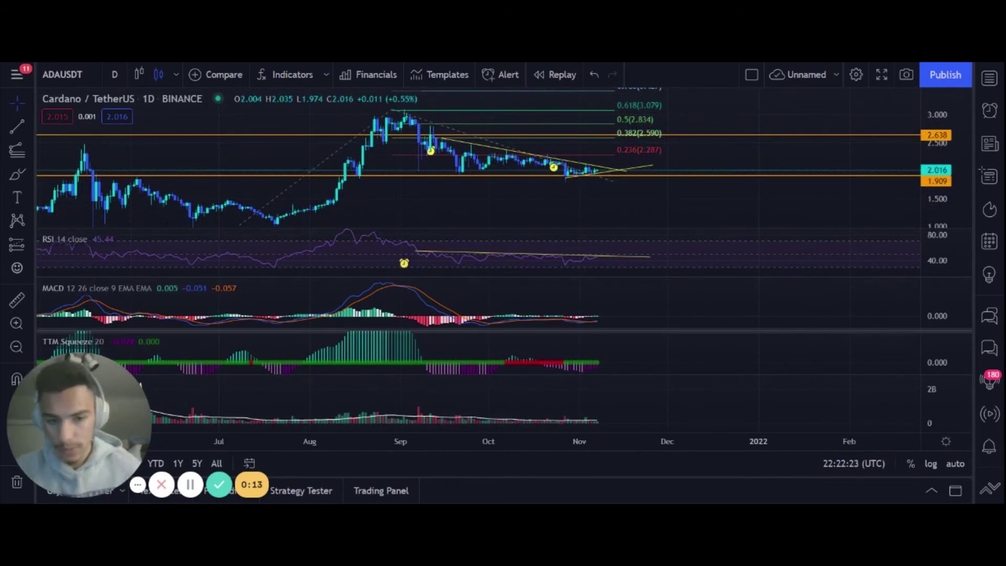
{"action": "left_click_drag", "start_coordinate": [943, 265], "coordinate": [946, 208]}
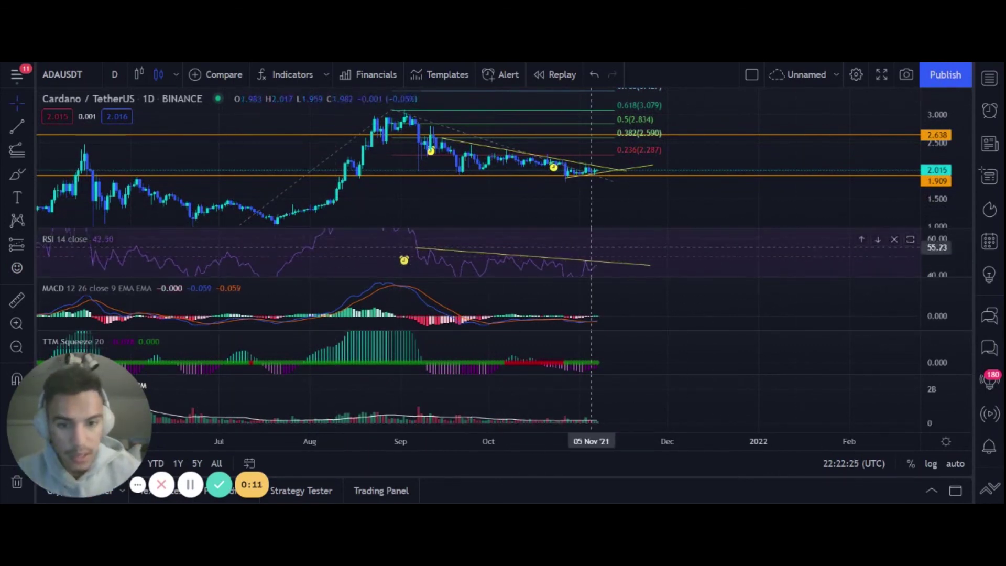